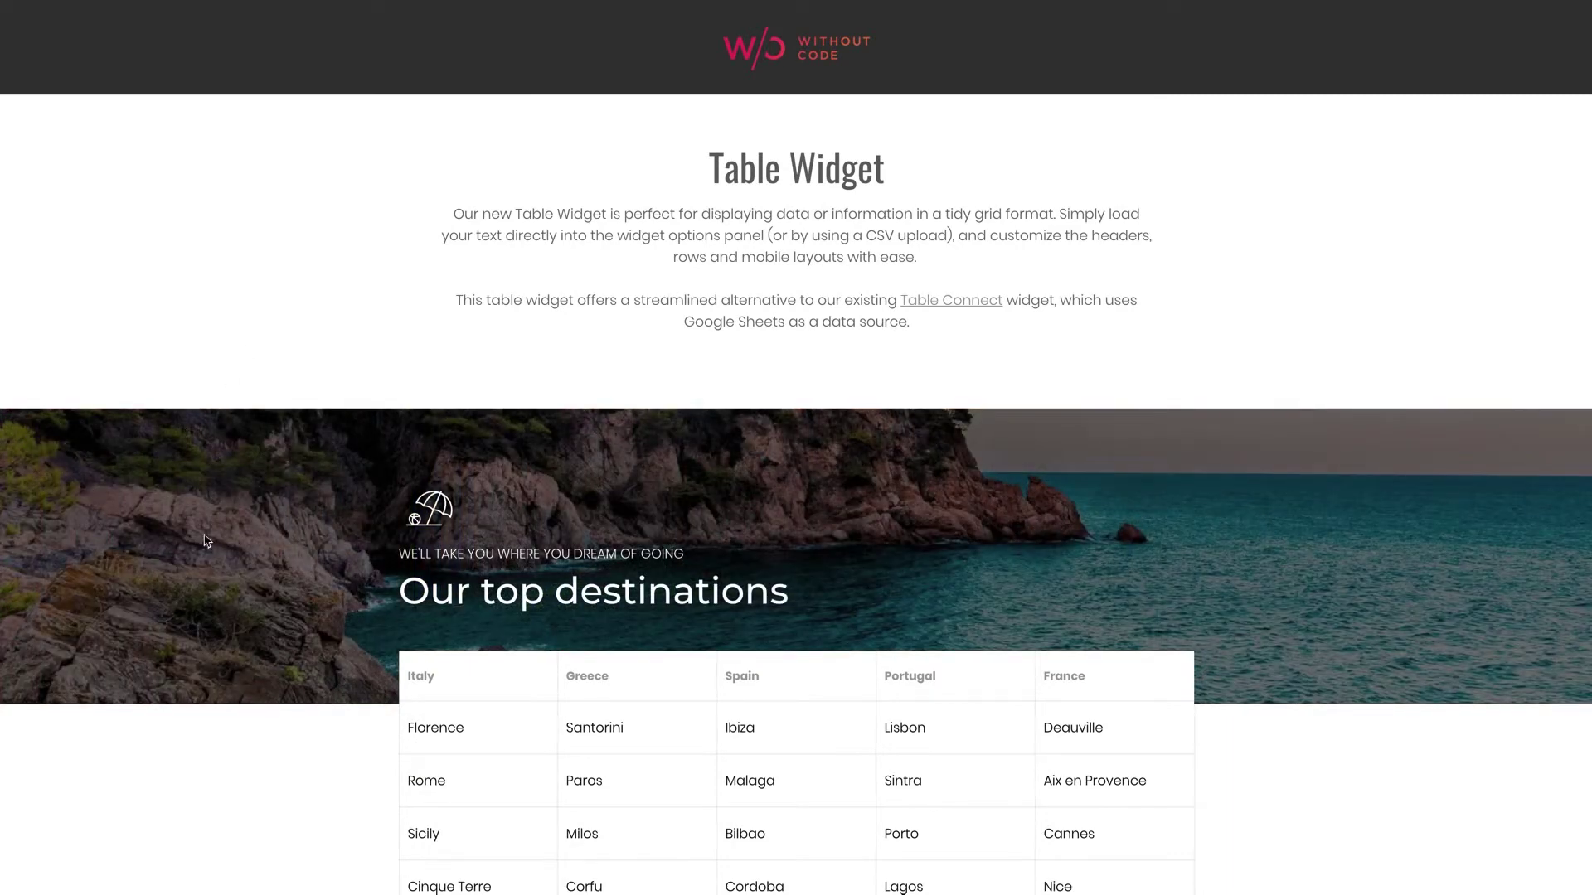
Scroll down the homepage to find the Summer Sale section
scroll(207, 541, down, 1)
scroll(206, 541, down, 4)
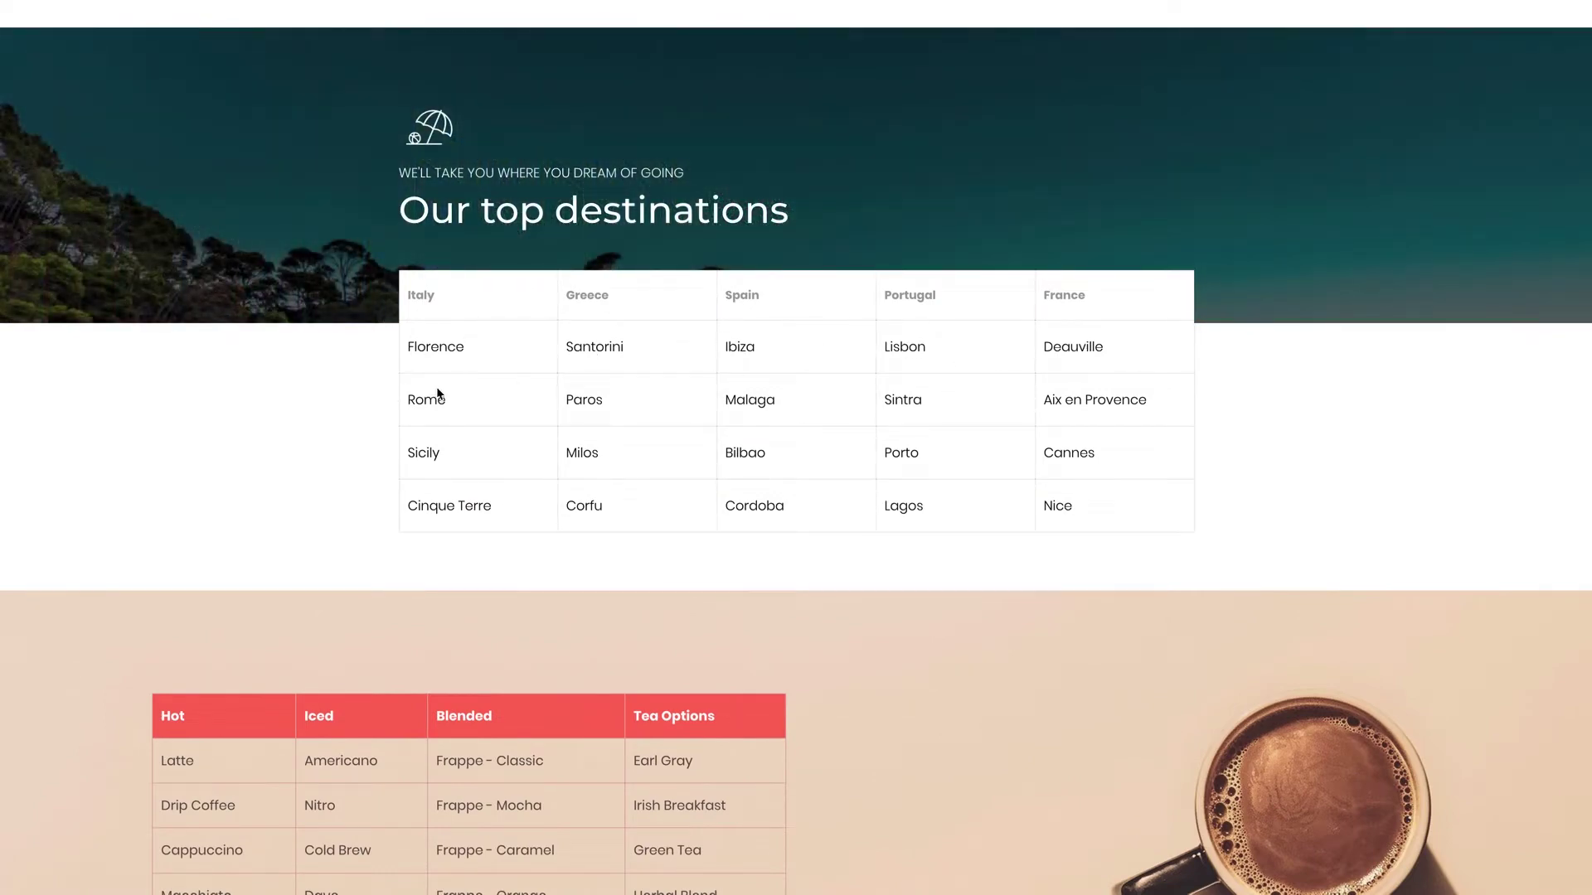
scroll(311, 409, down, 1)
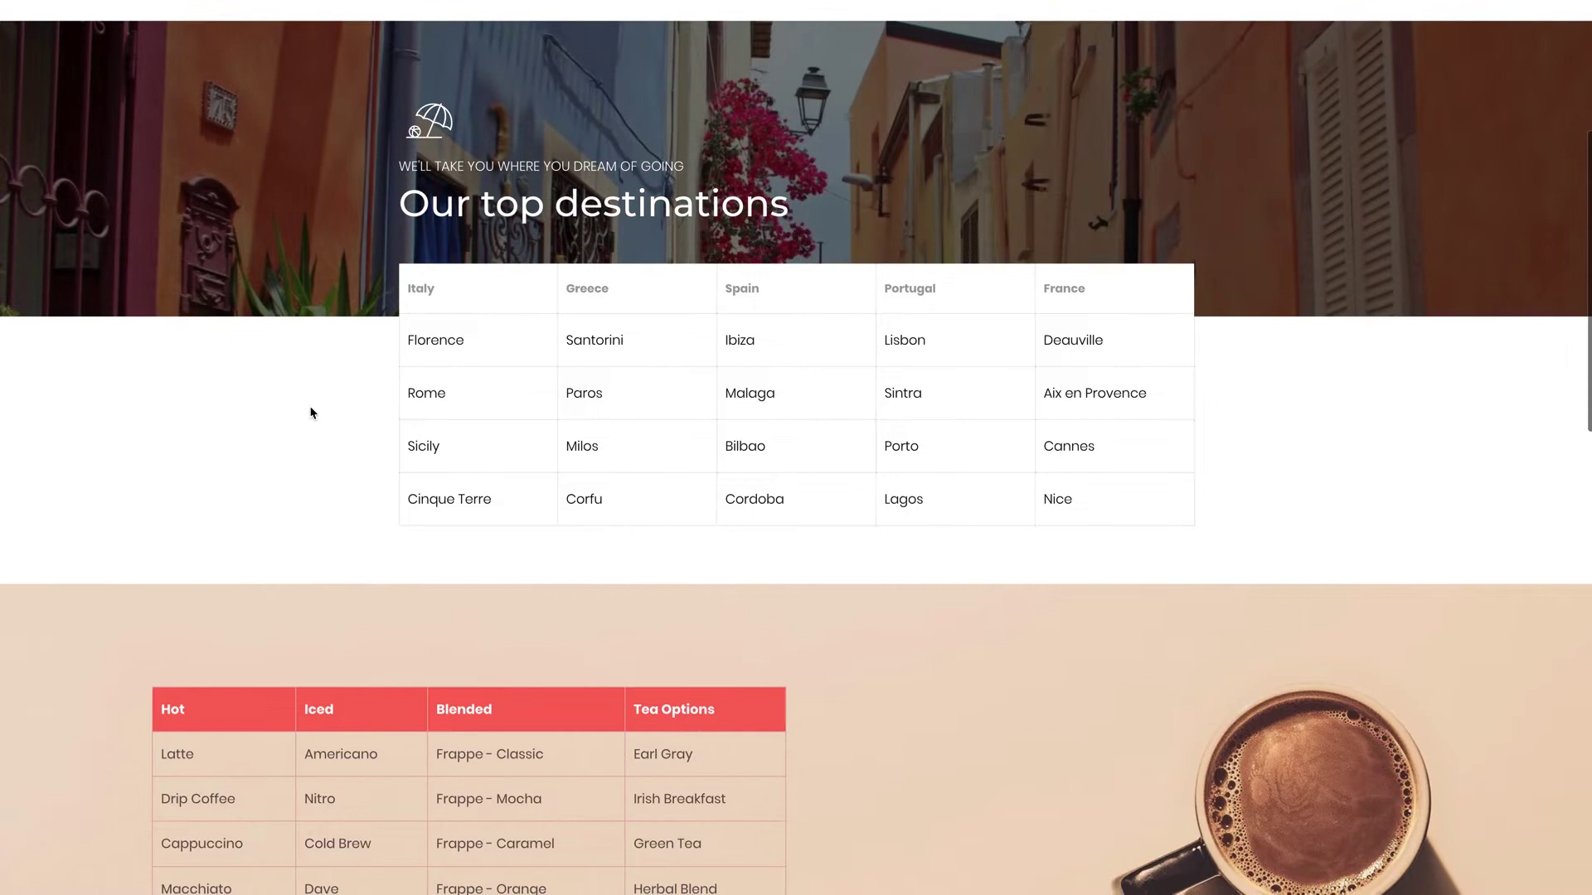
scroll(311, 413, down, 2)
scroll(309, 412, down, 5)
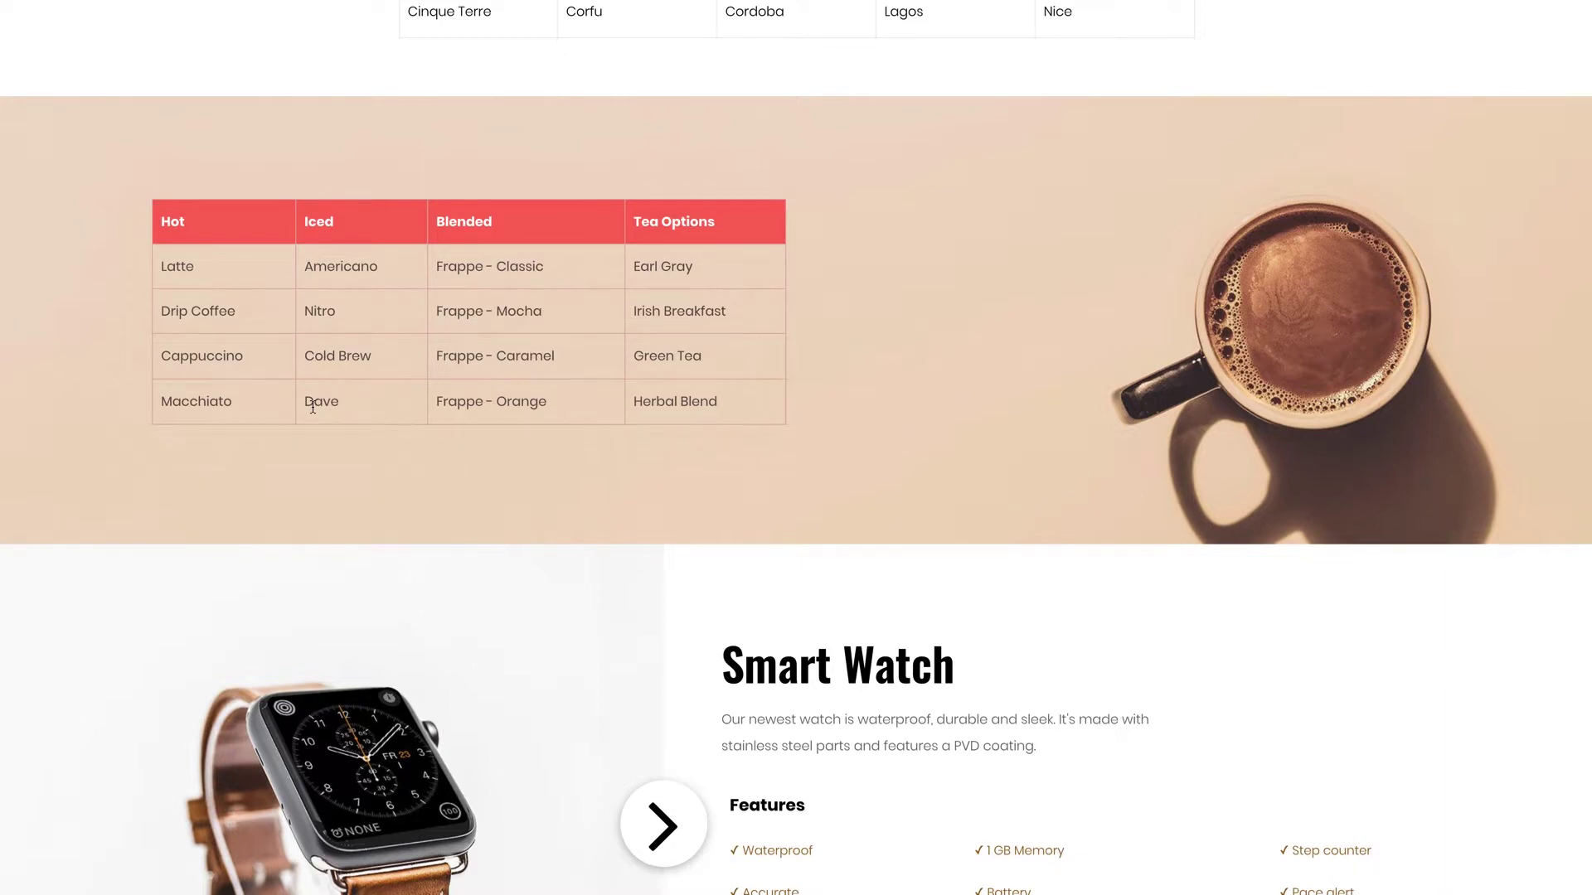
scroll(316, 415, down, 3)
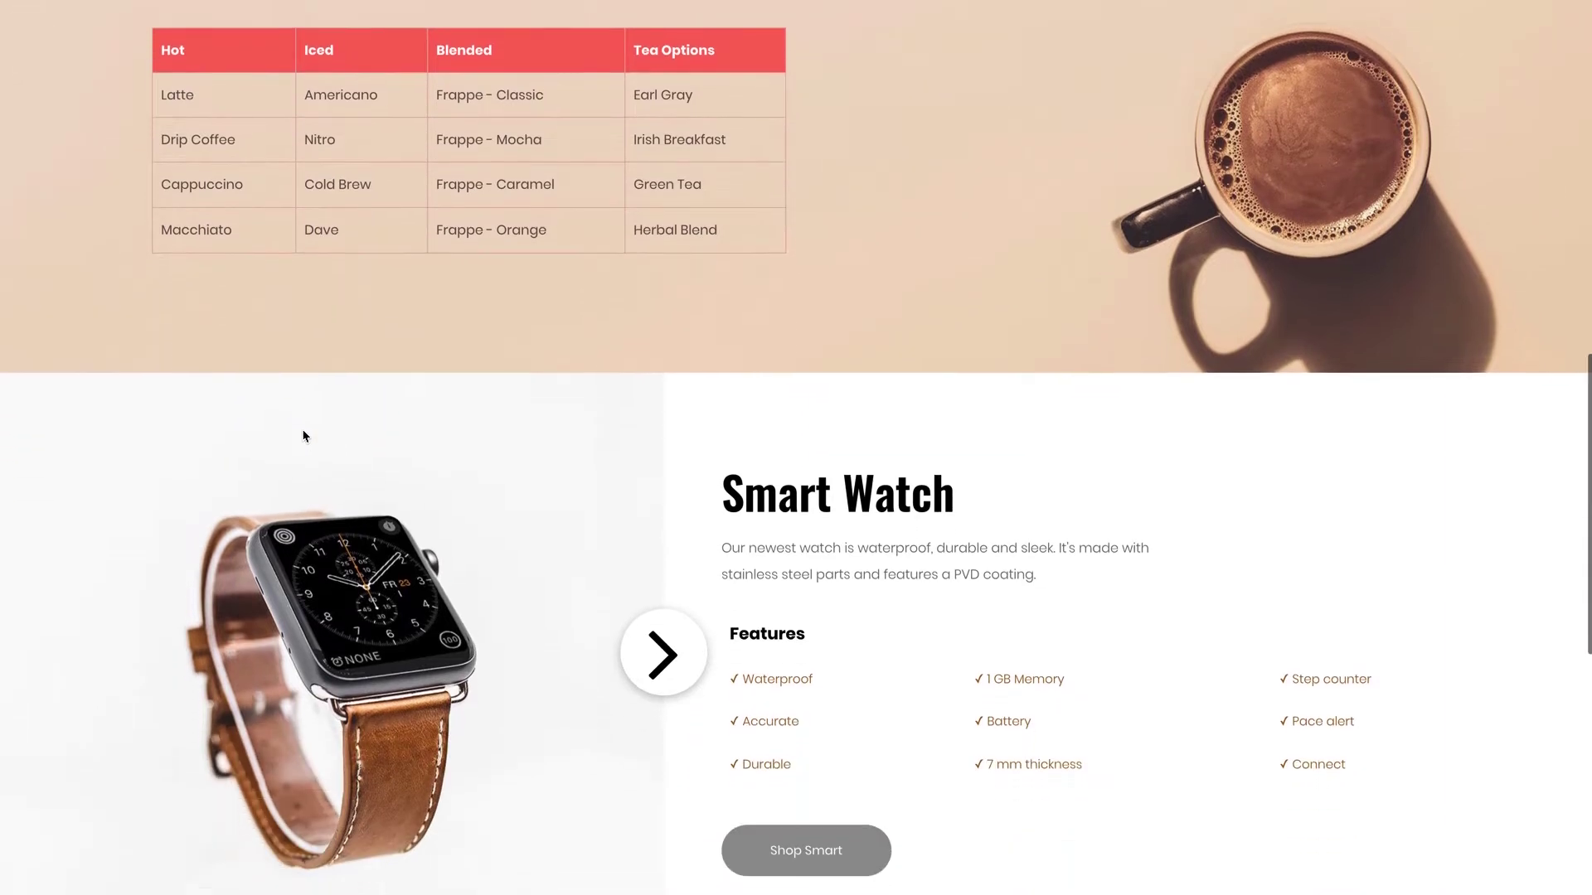
scroll(456, 509, down, 2)
scroll(459, 509, down, 1)
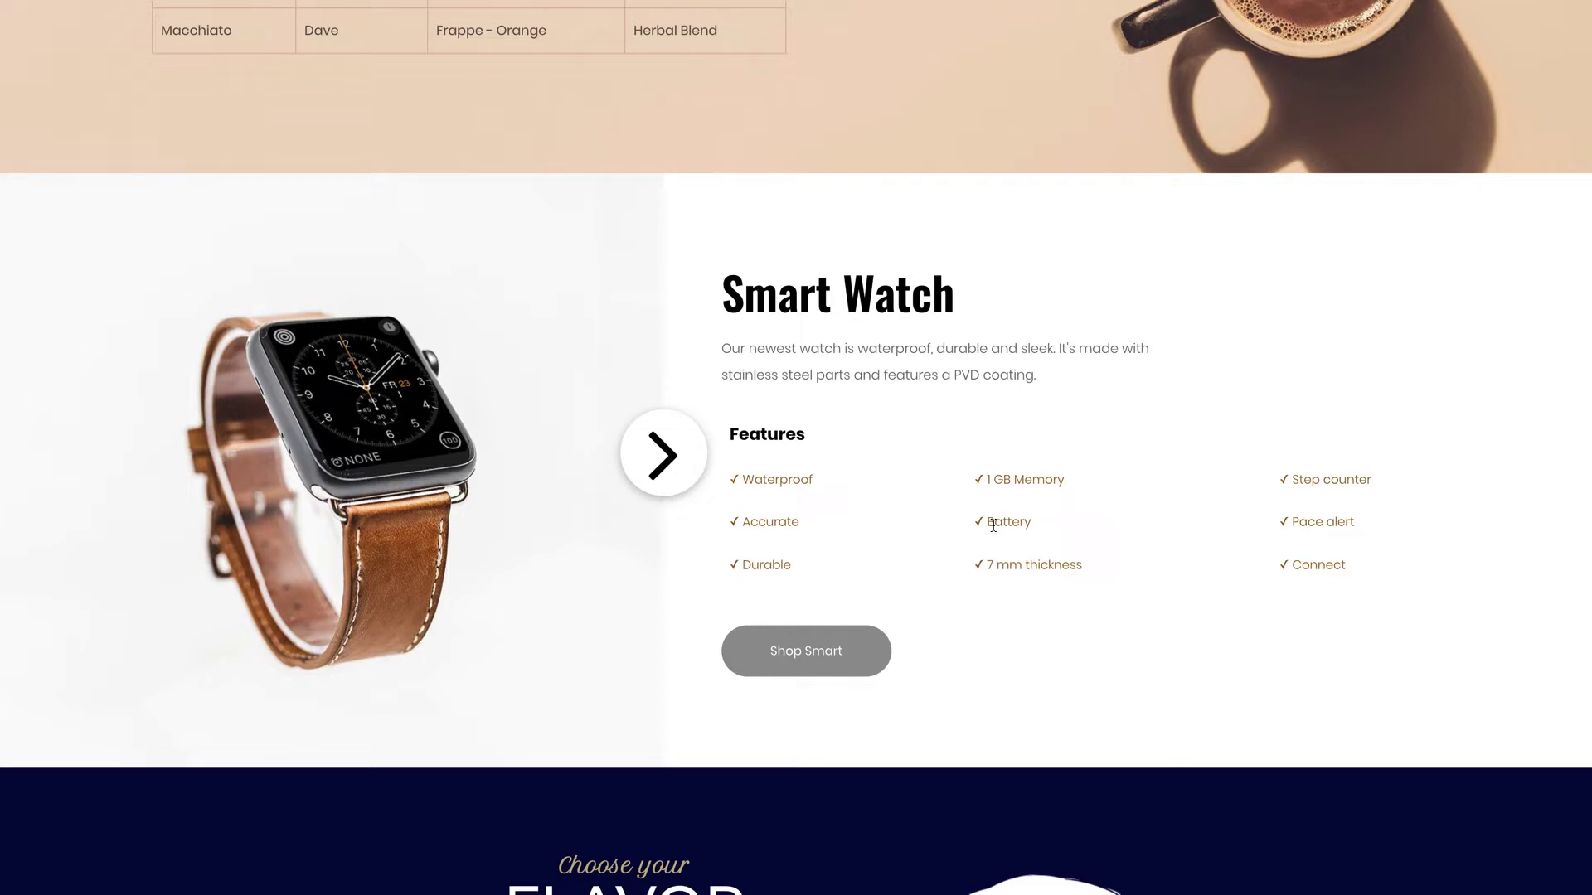
scroll(993, 530, down, 6)
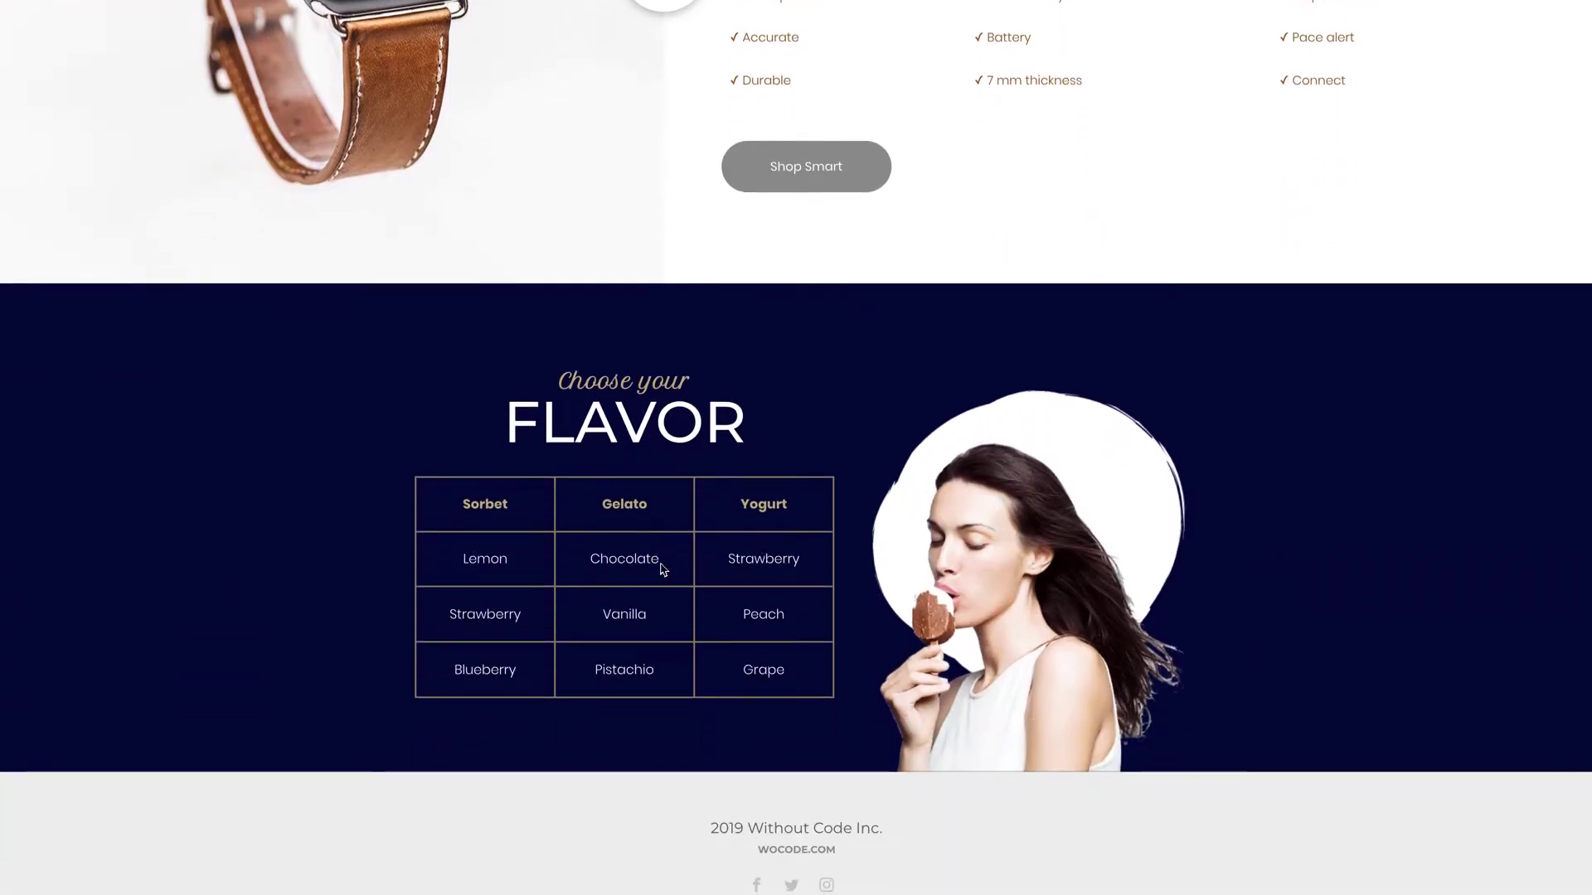
scroll(664, 568, down, 1)
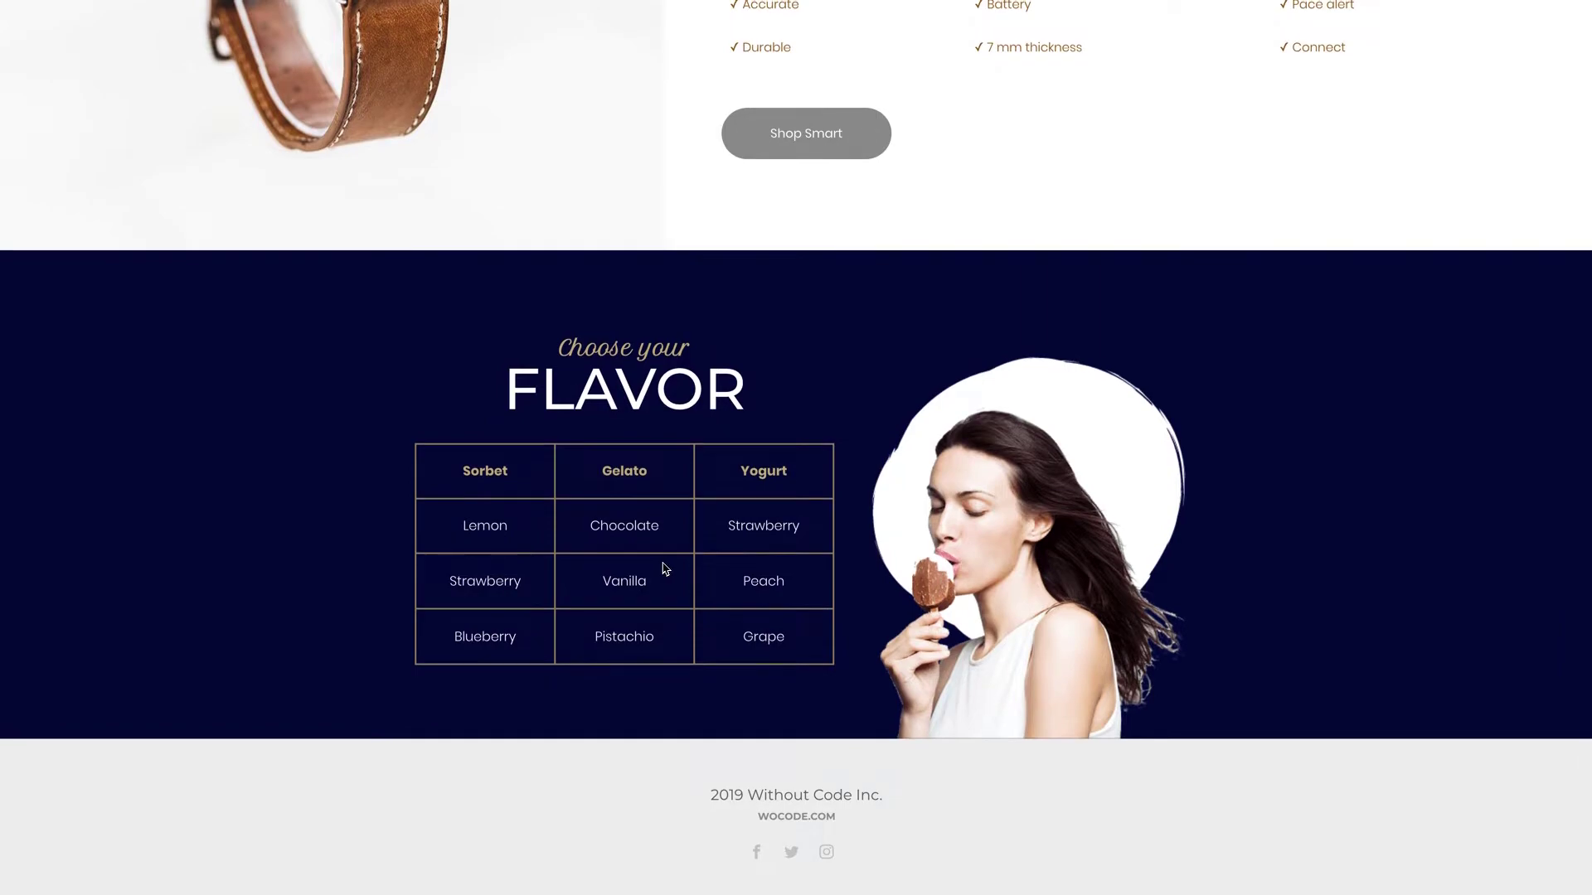
scroll(663, 568, up, 20)
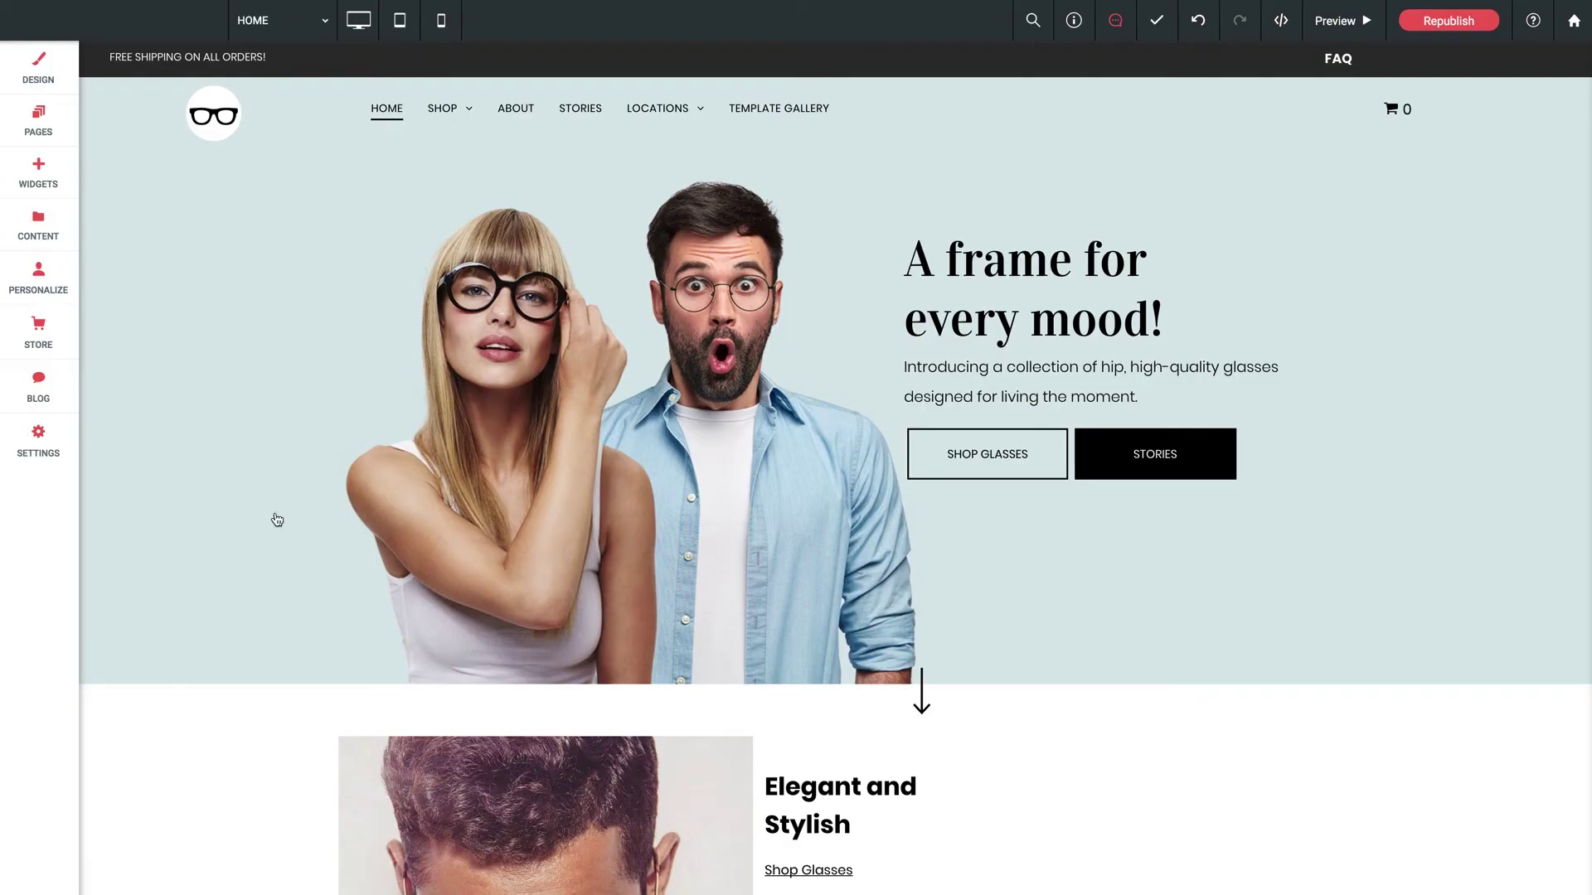
scroll(280, 459, down, 3)
scroll(280, 459, down, 15)
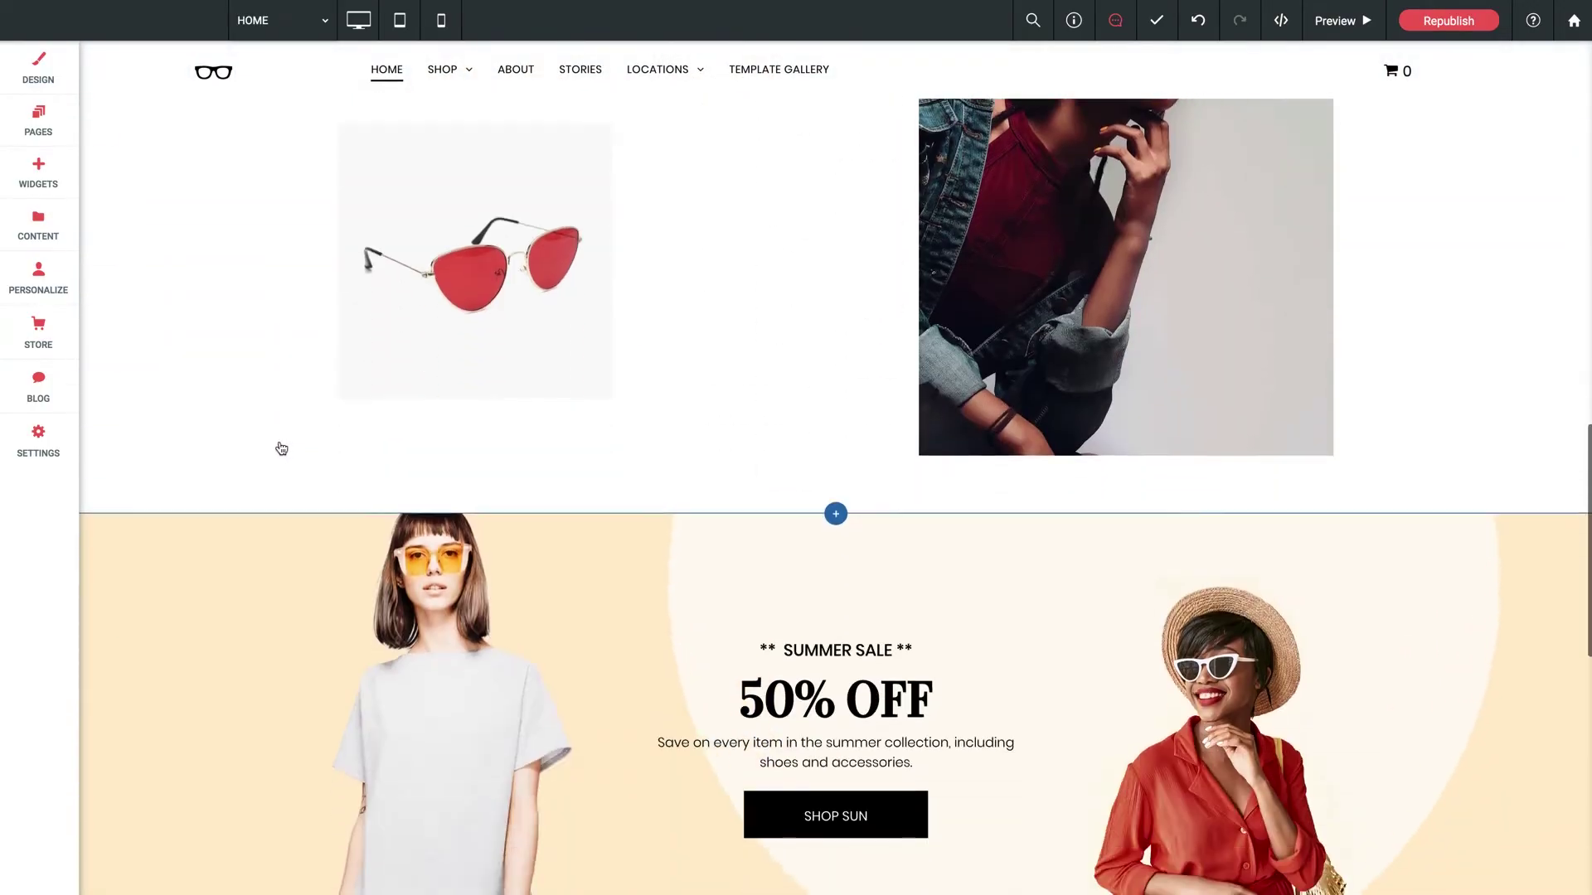
scroll(280, 452, up, 1)
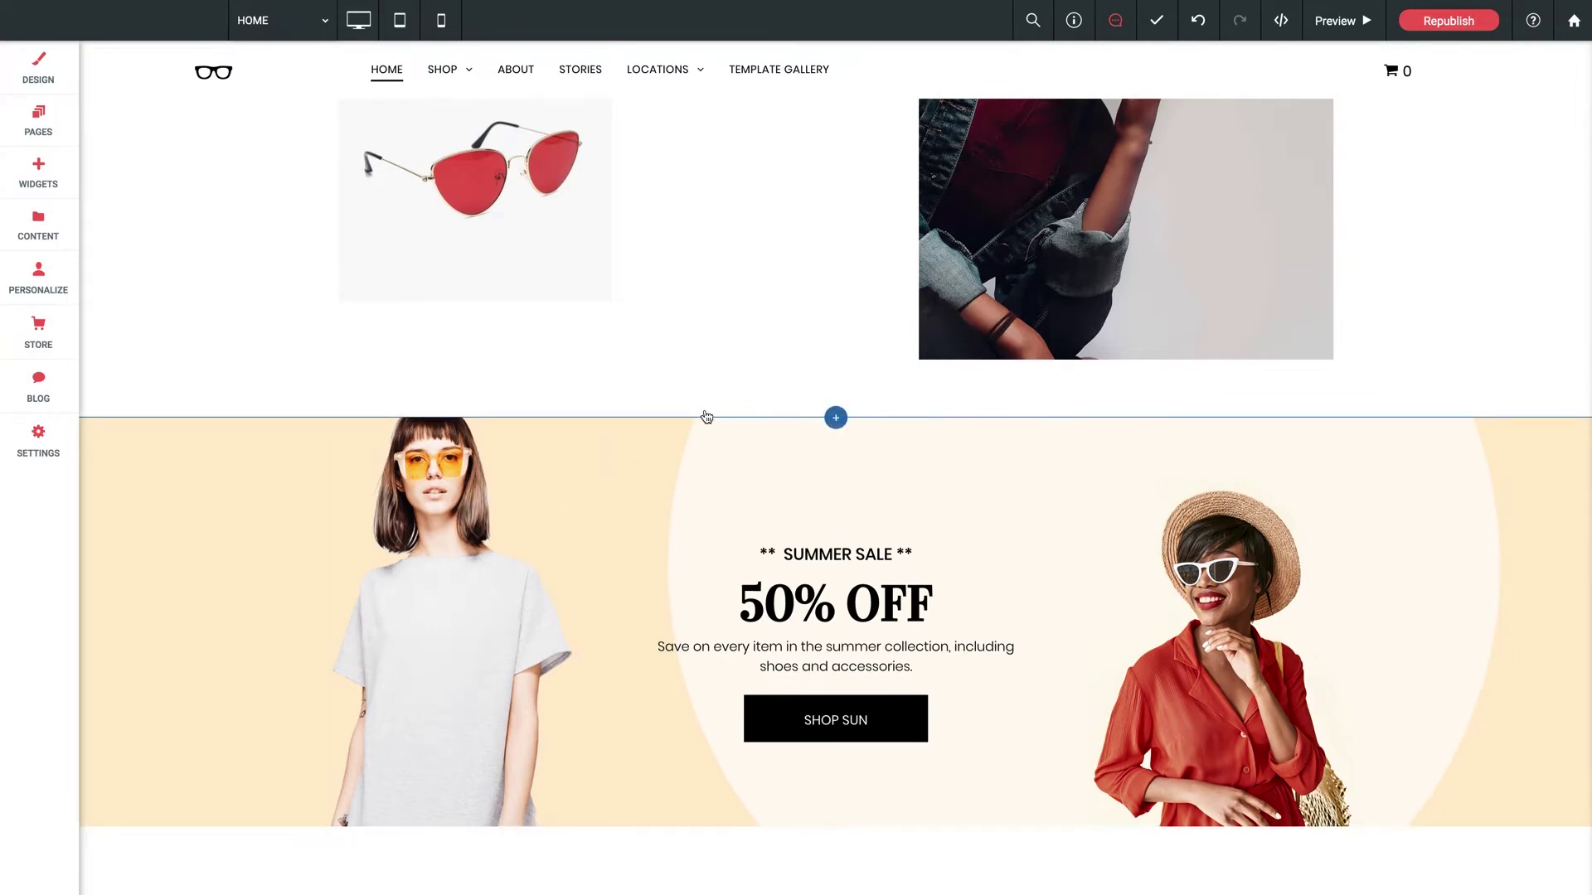
Drop a Table widget from Widgets above the Summer Sale section and close its content editor
click(48, 183)
scroll(257, 431, down, 8)
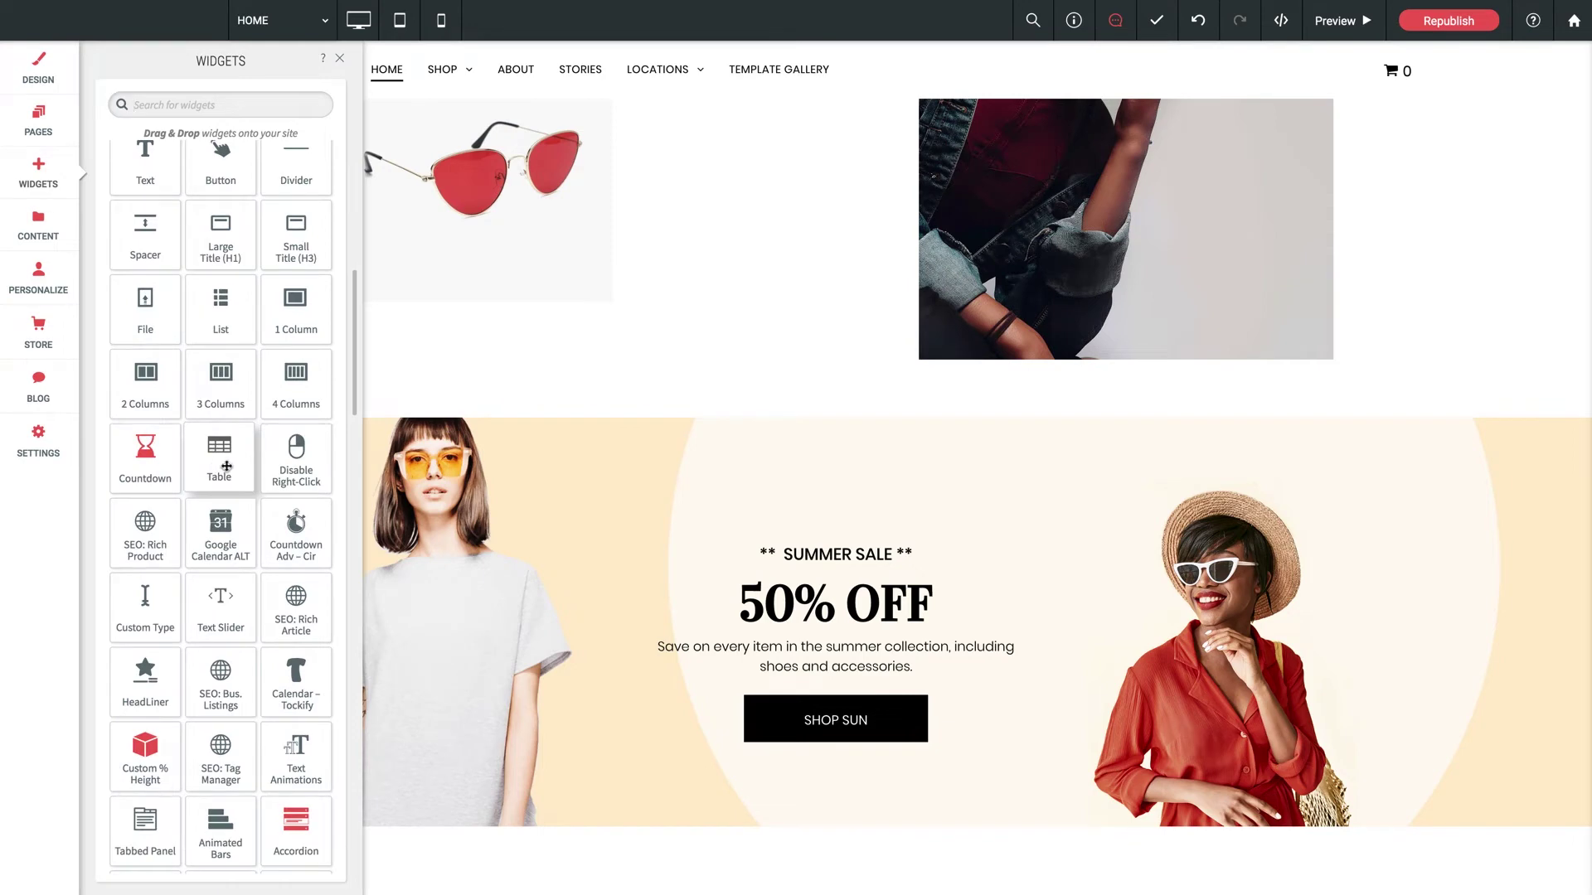
drag(227, 466, 863, 452)
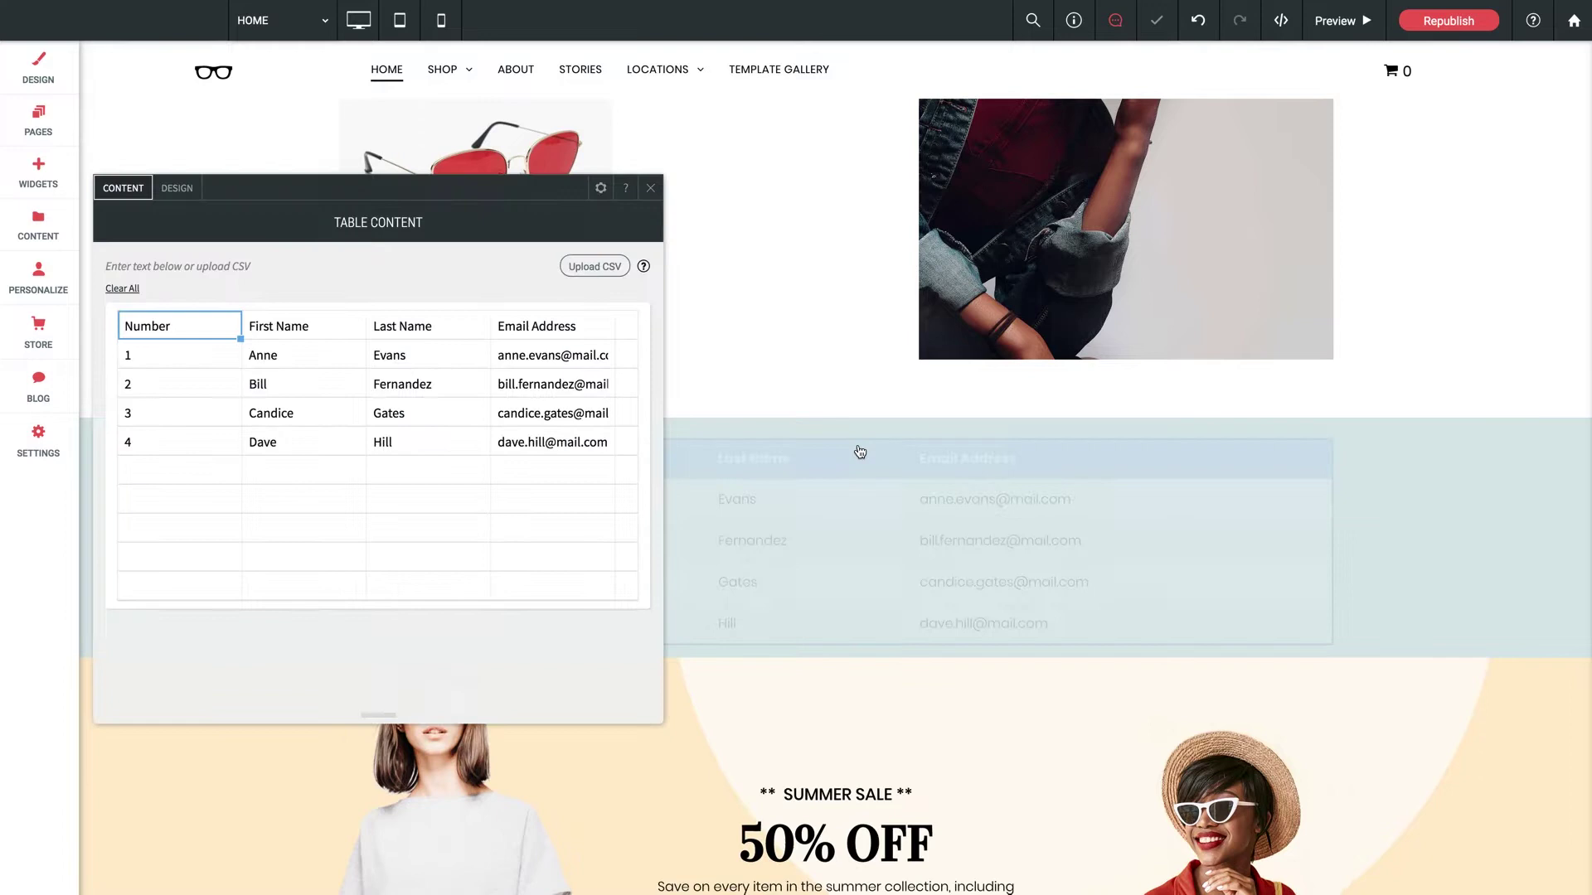
click(650, 189)
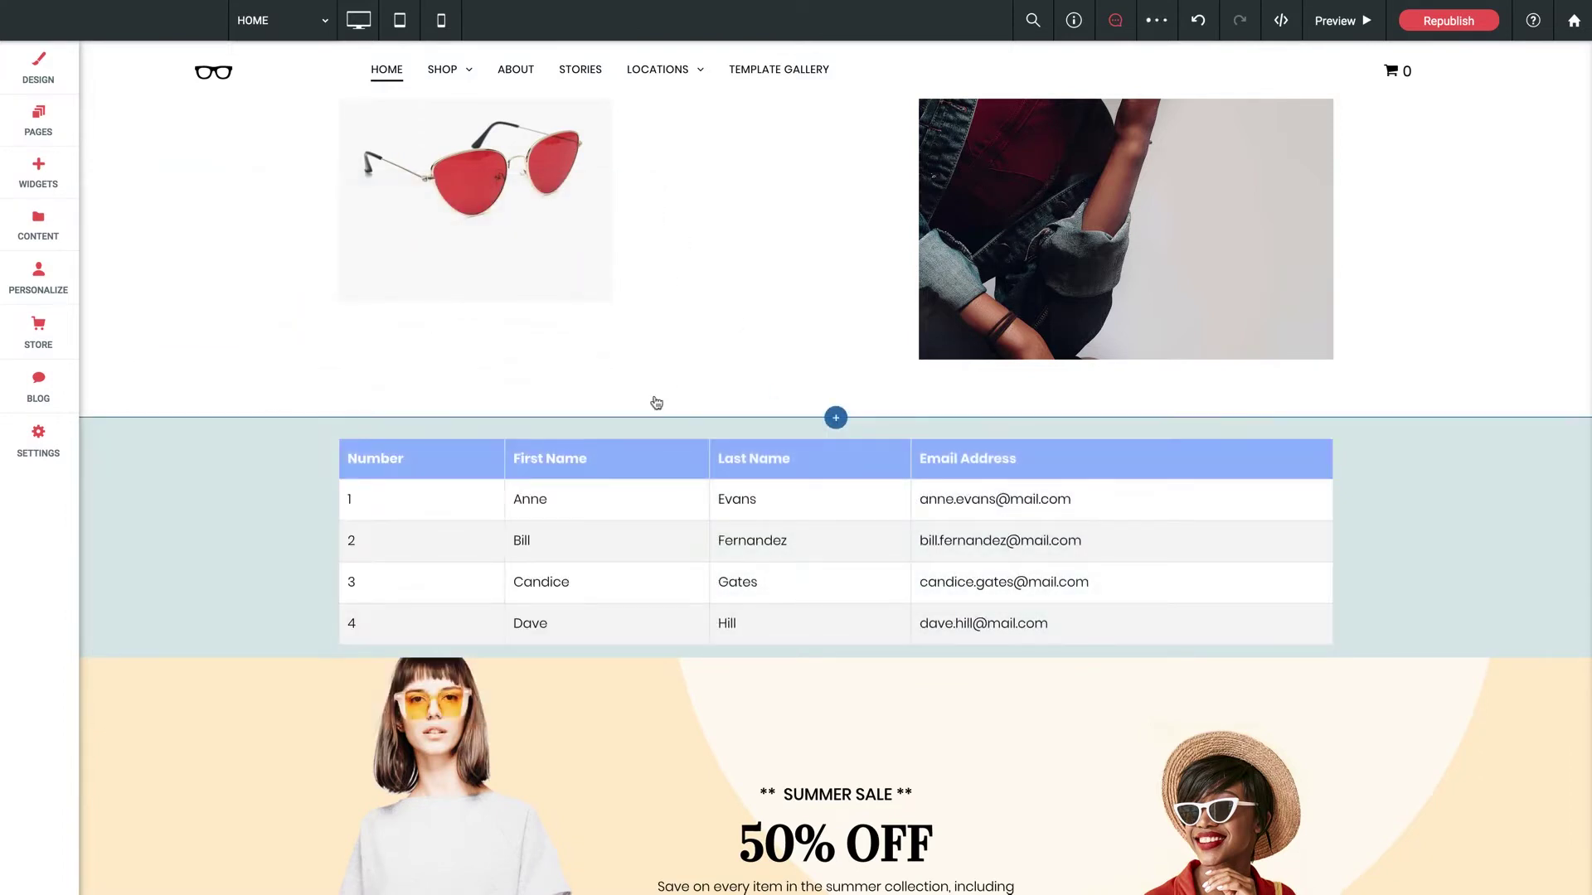
scroll(630, 393, down, 2)
click(525, 373)
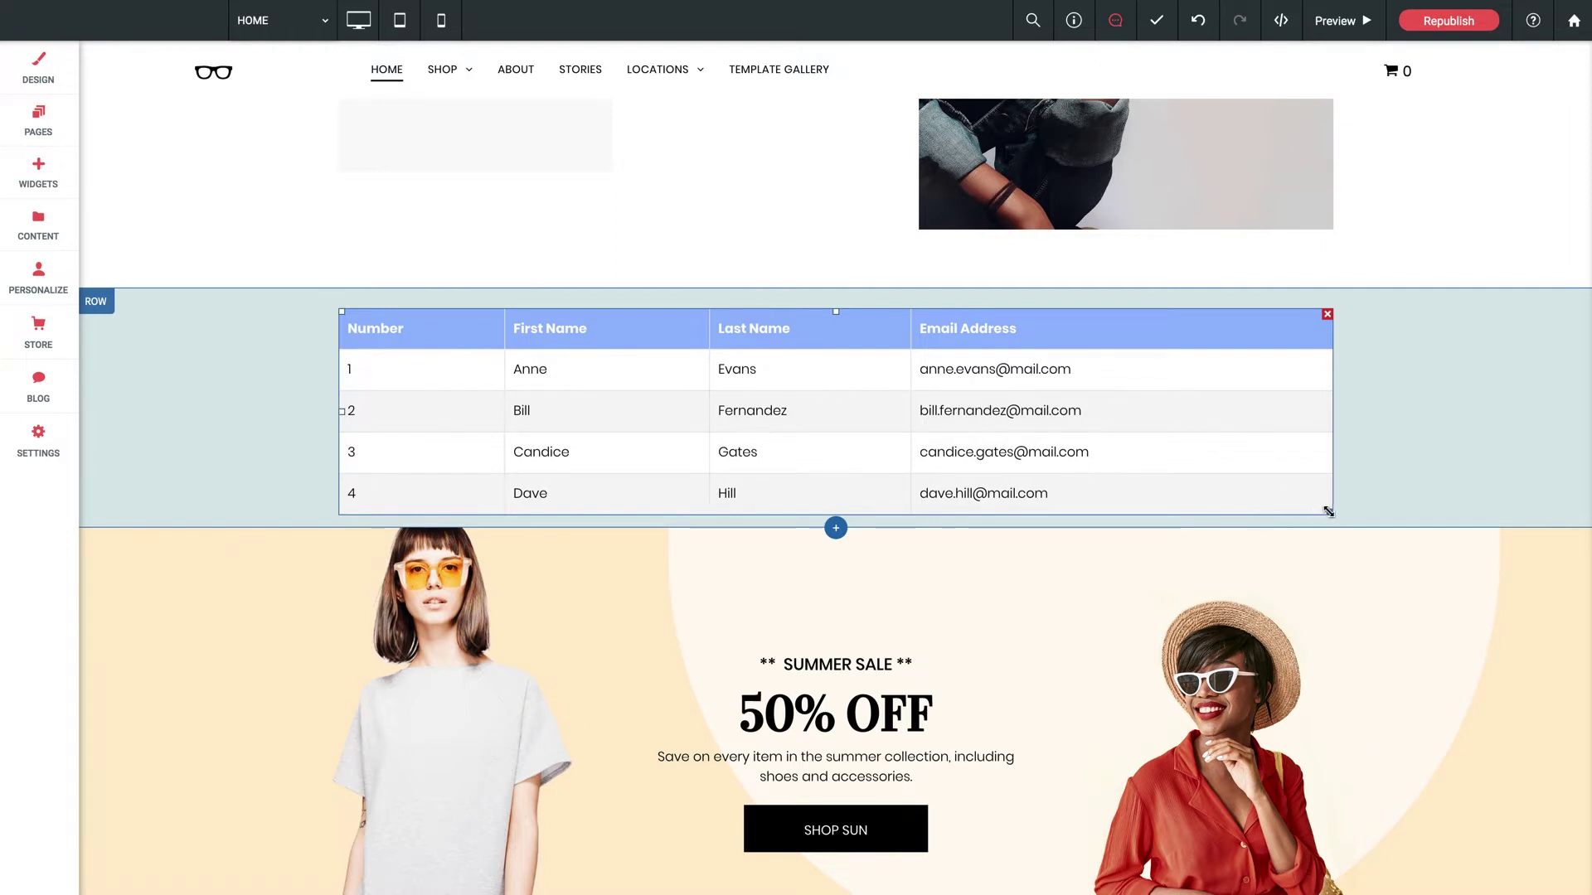
click(98, 307)
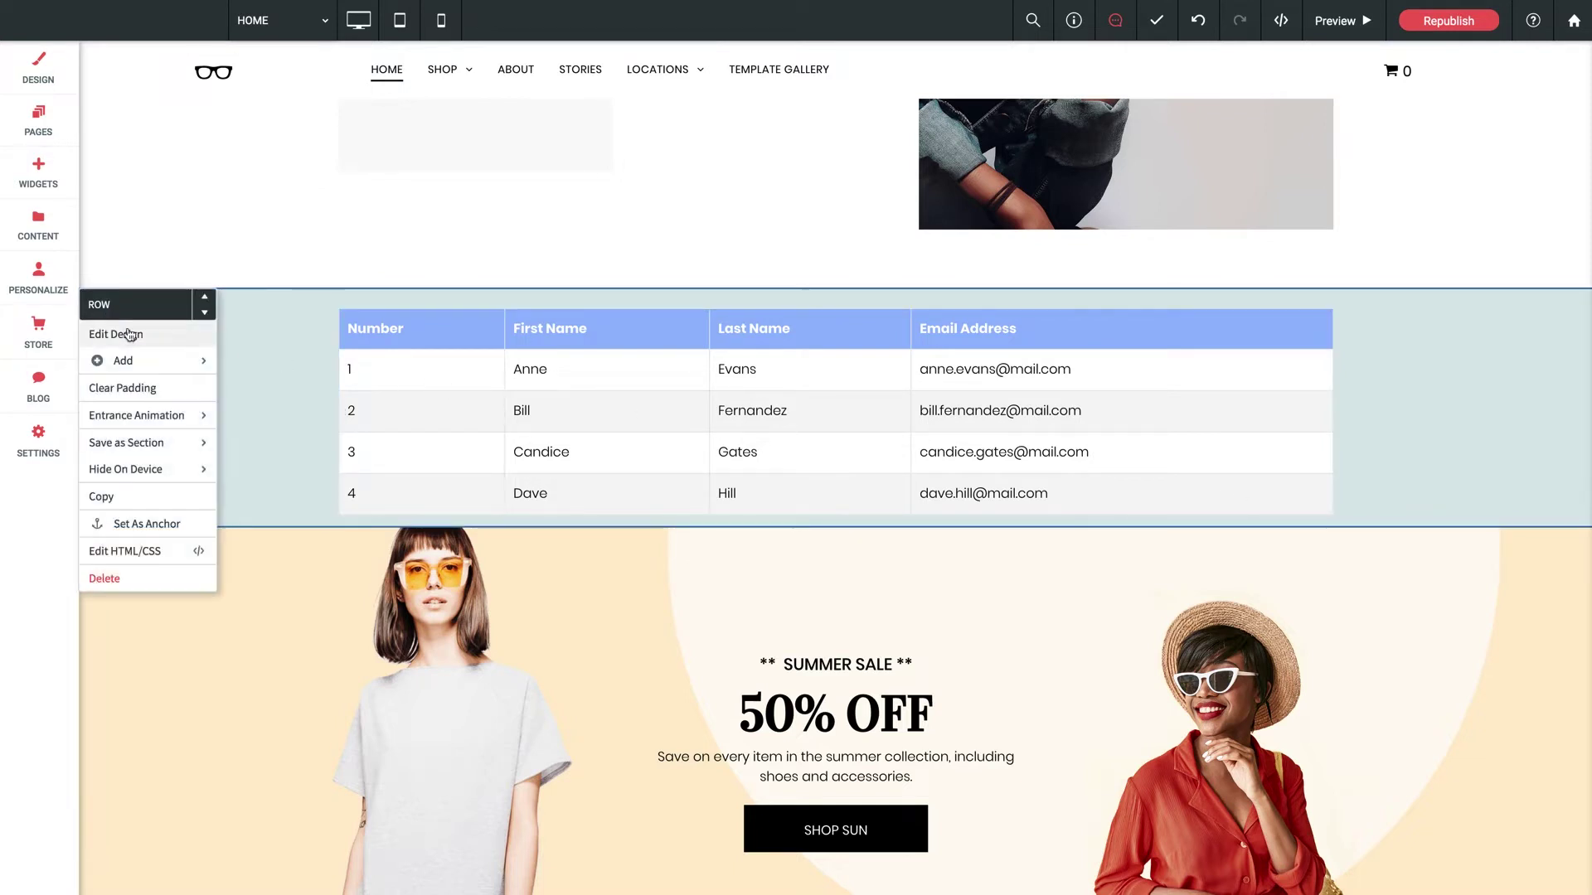
click(116, 334)
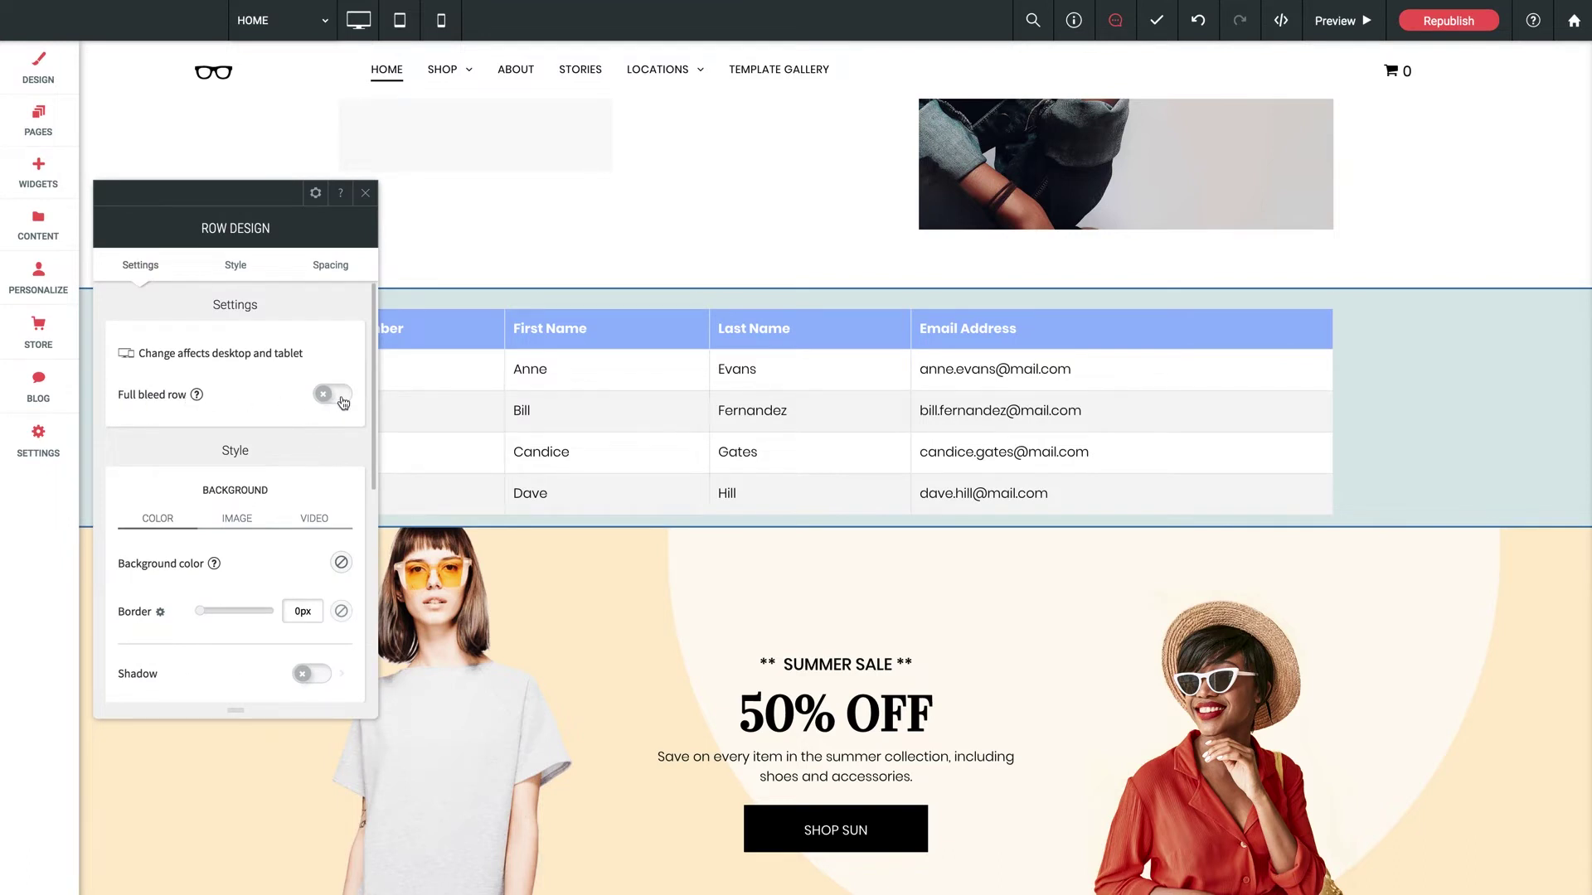
Reopen the table's content editor and select the Number cells of rows 1, 2 and 3
click(365, 193)
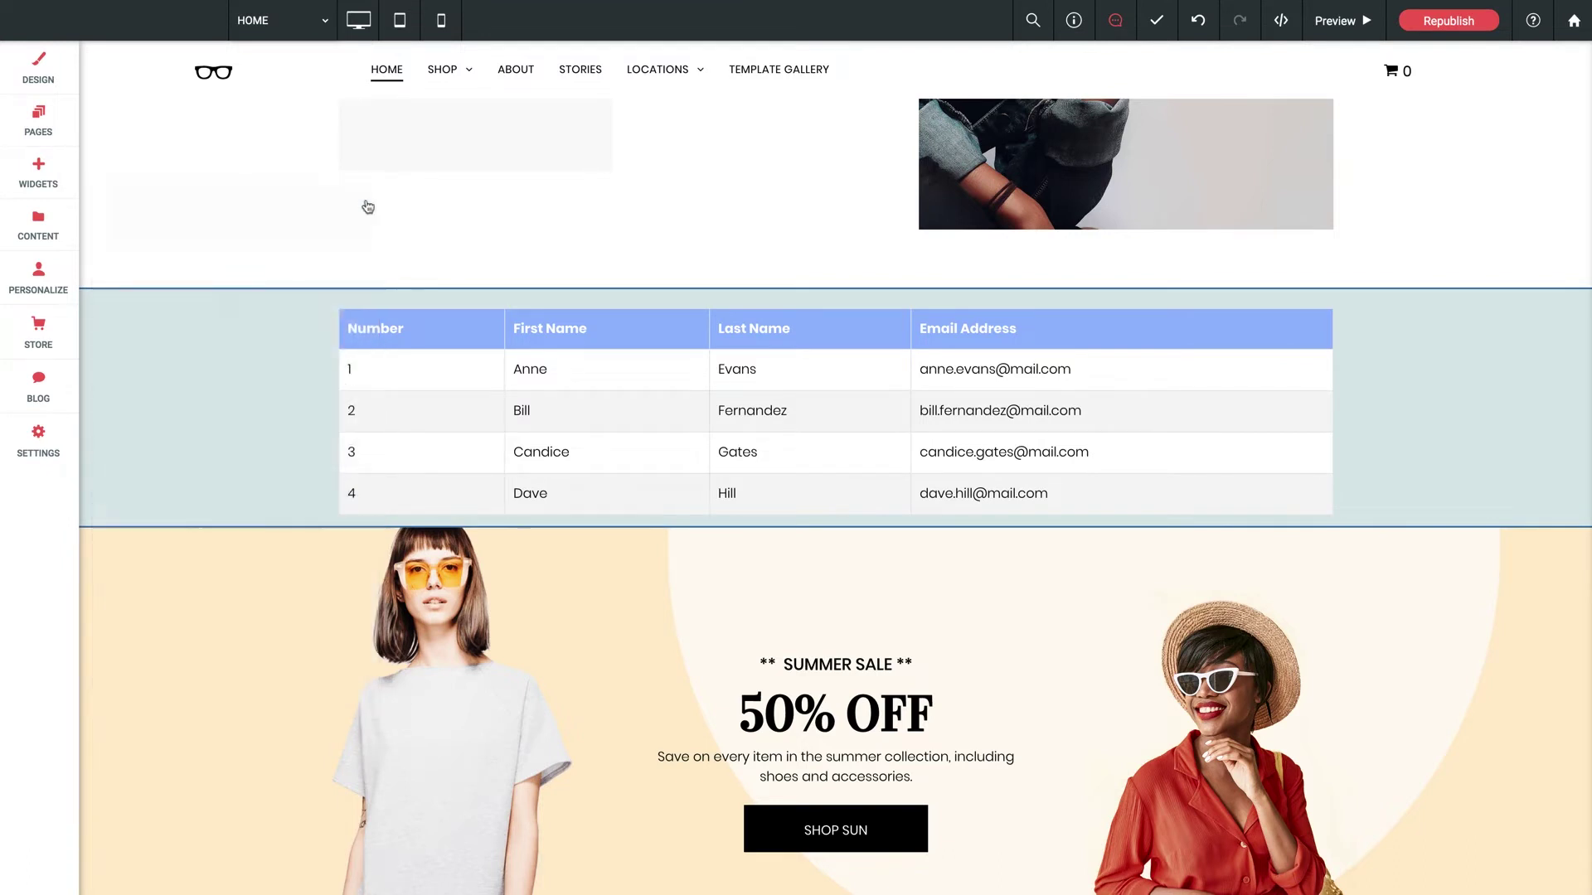
click(527, 387)
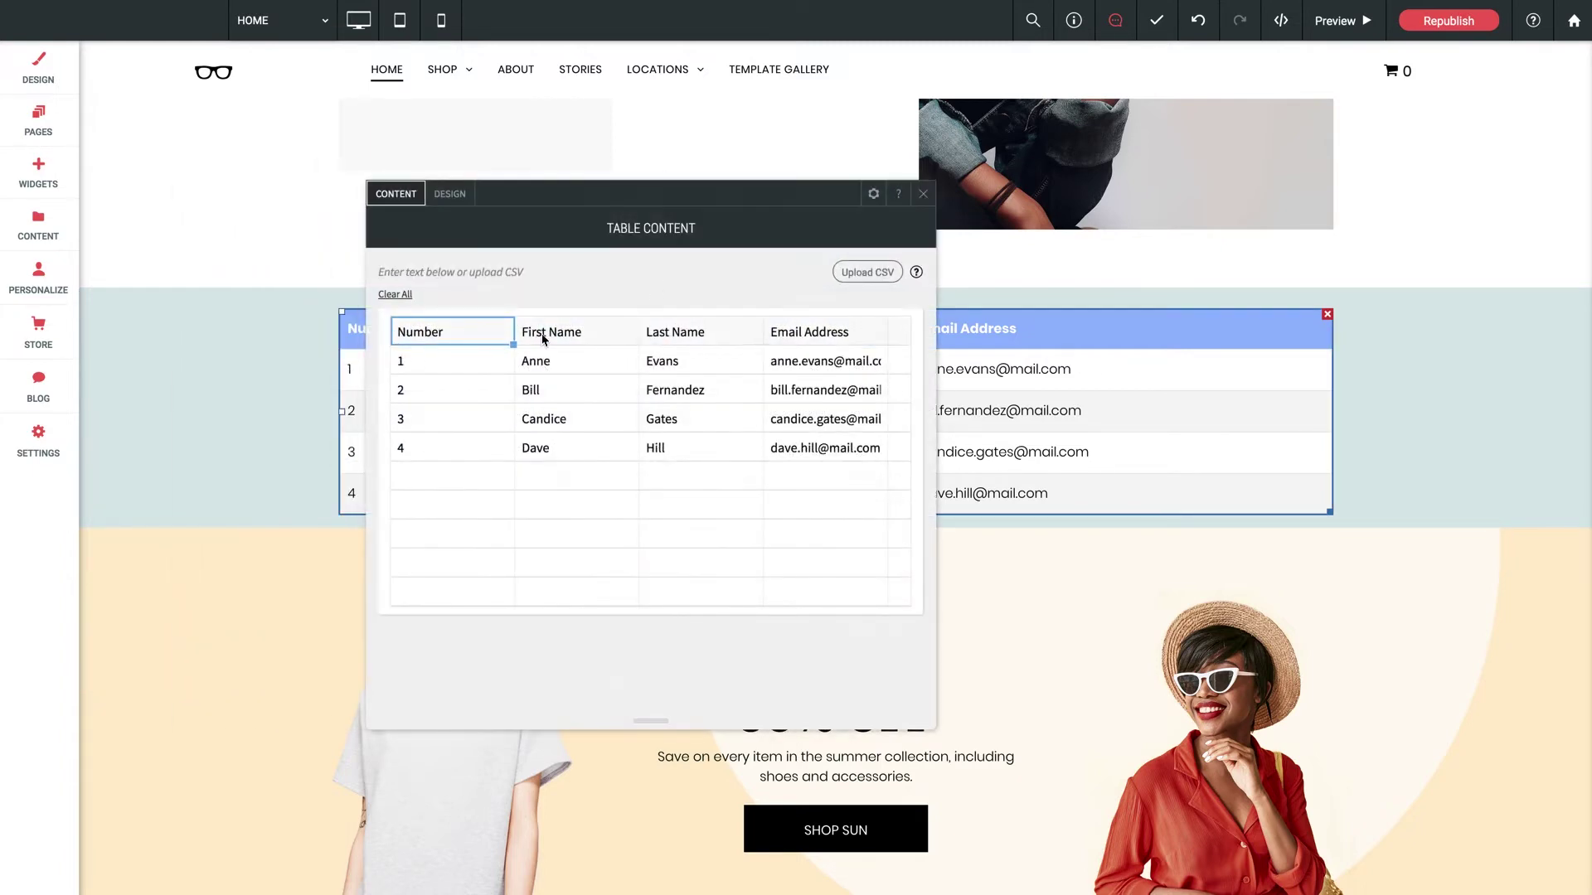
click(496, 365)
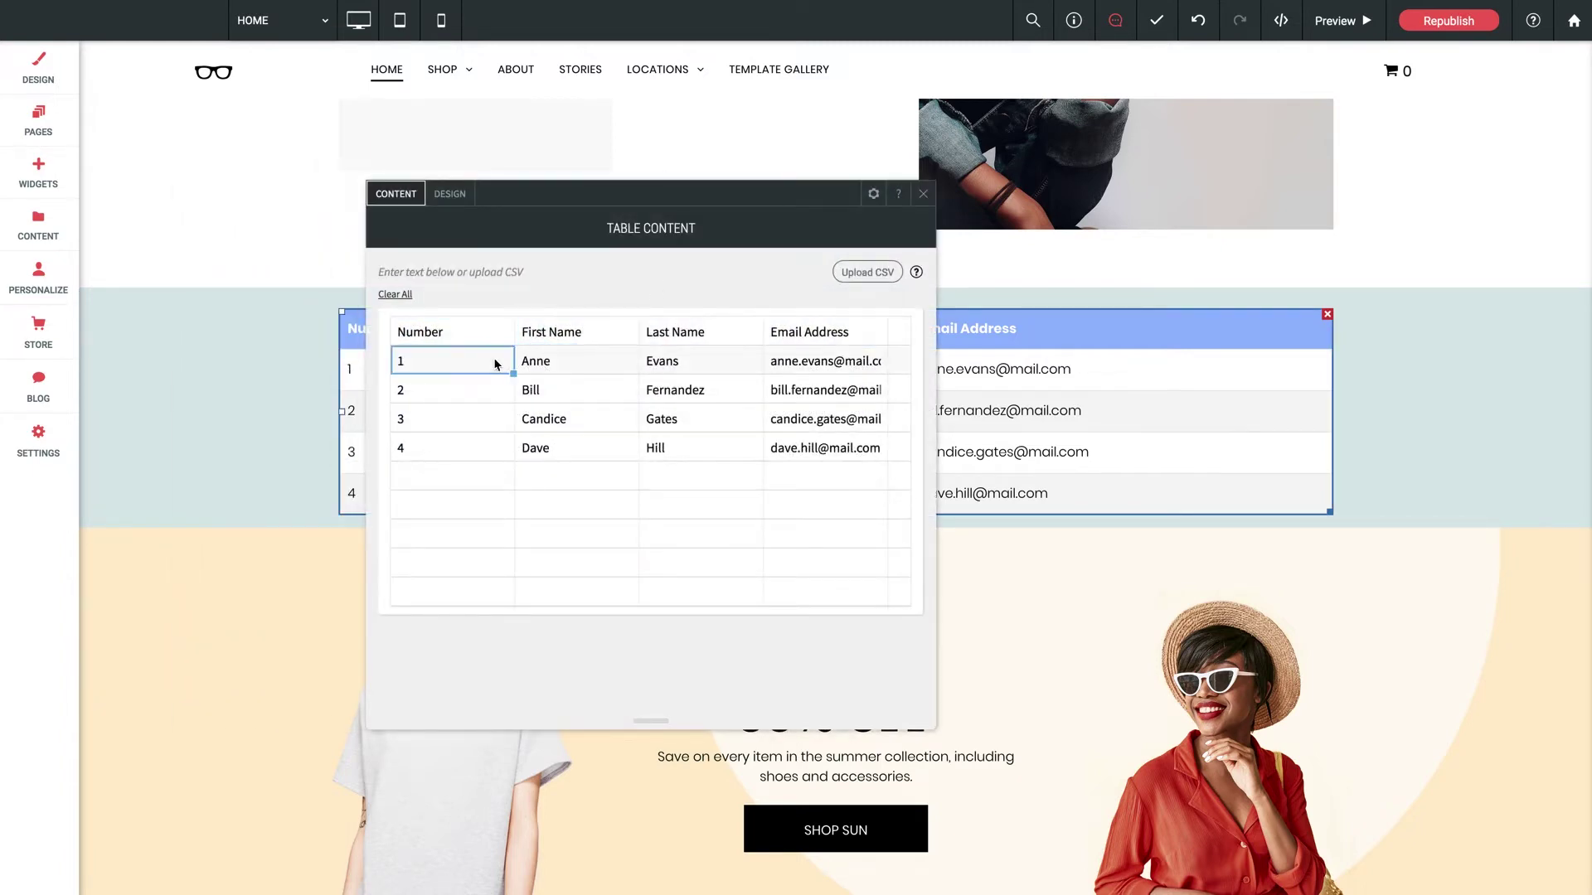
click(483, 392)
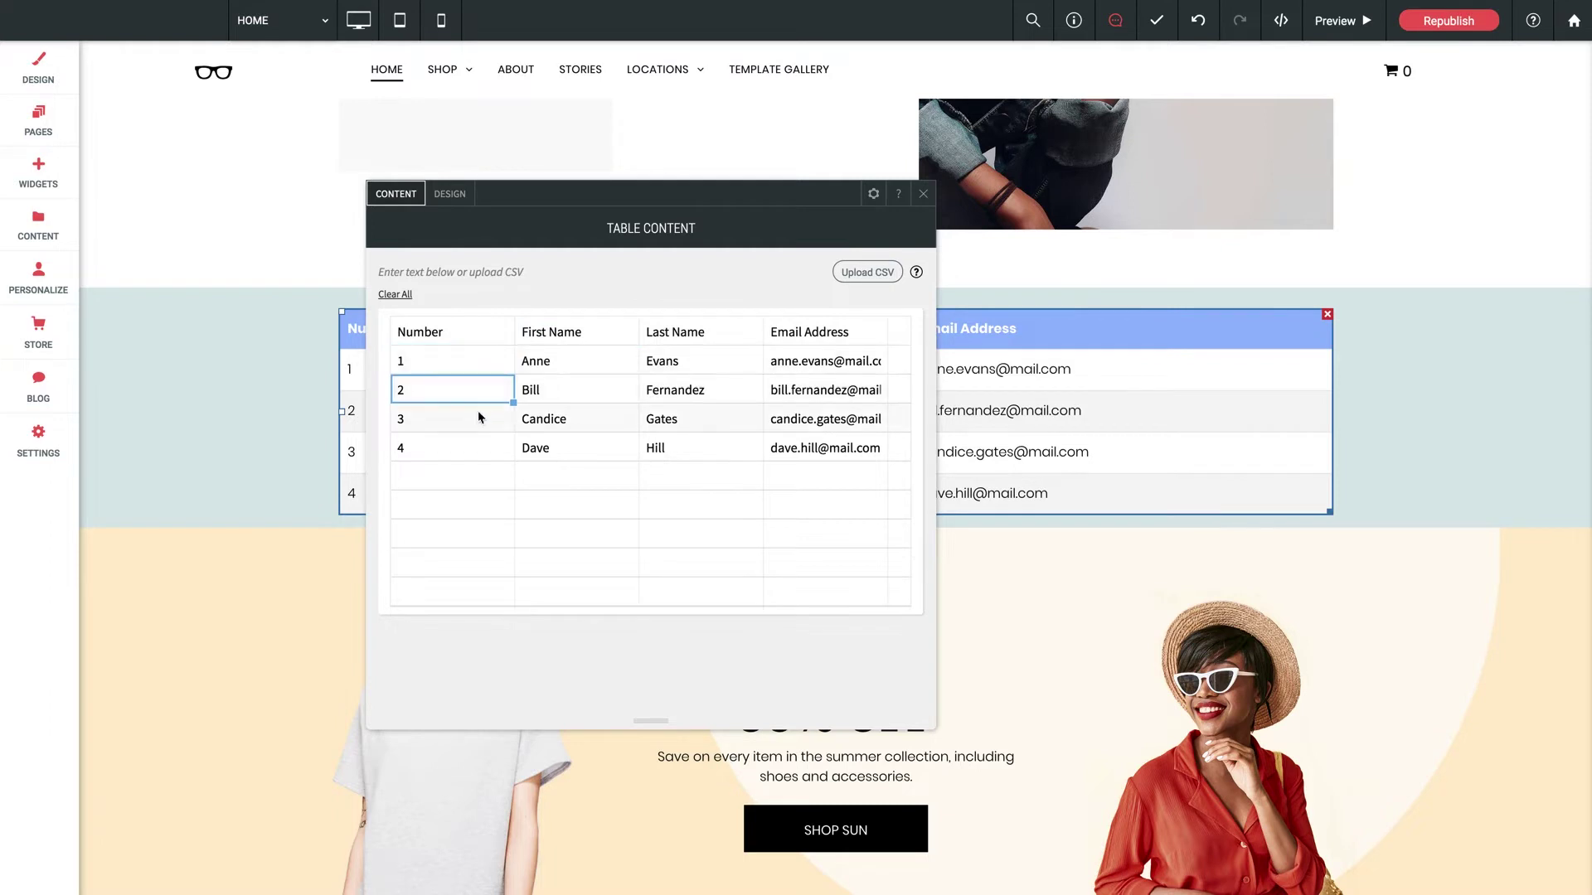
click(483, 420)
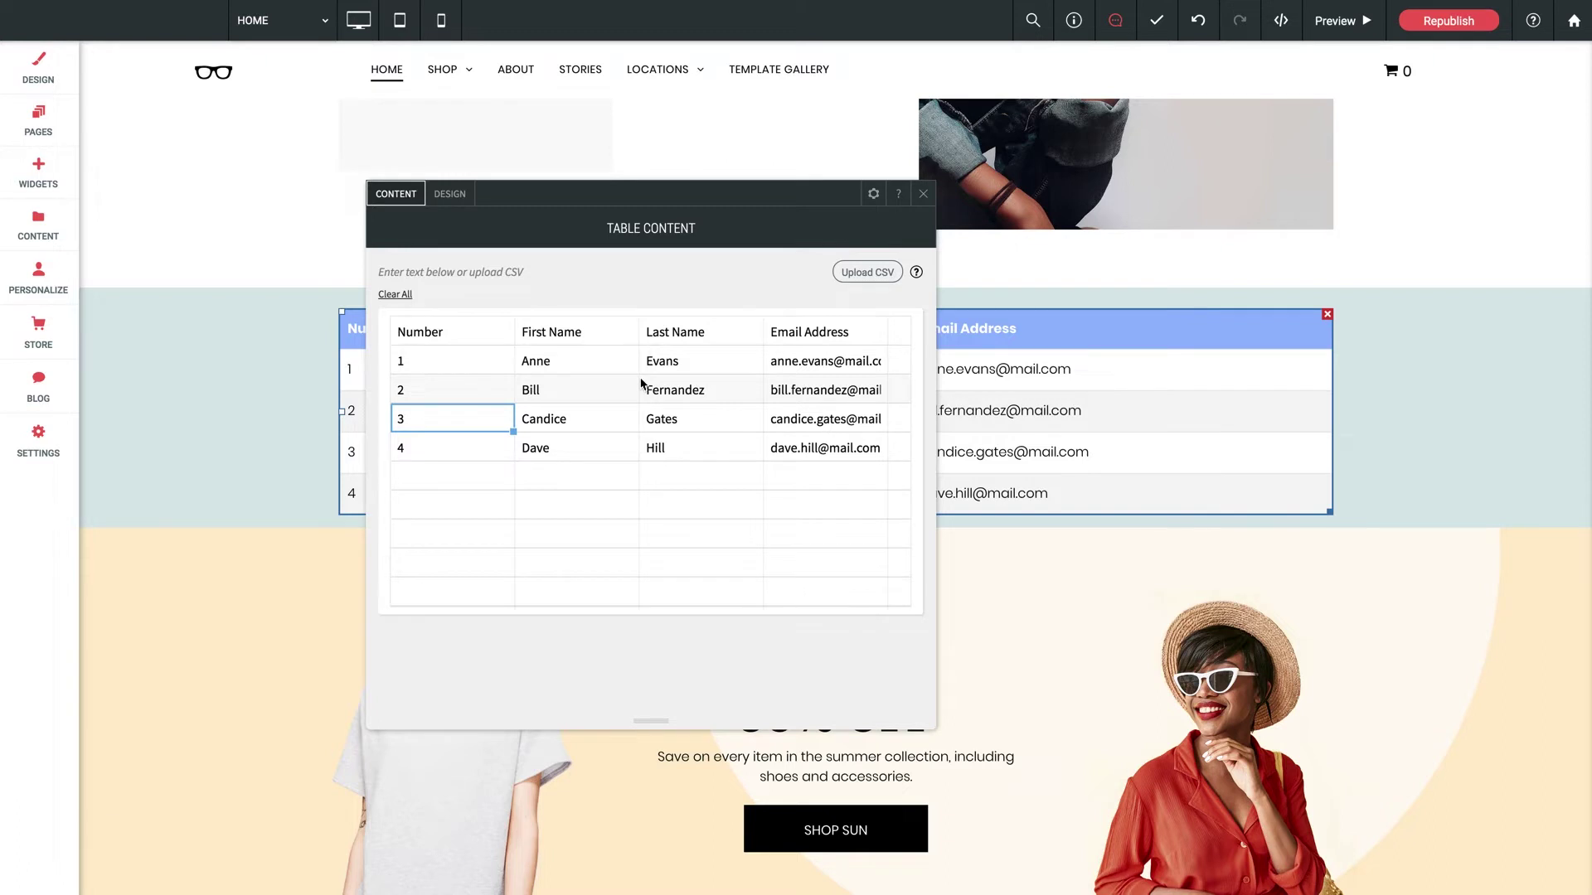
Enter row numbers 5, 6 and 7 in the Number column below row 4
click(467, 473)
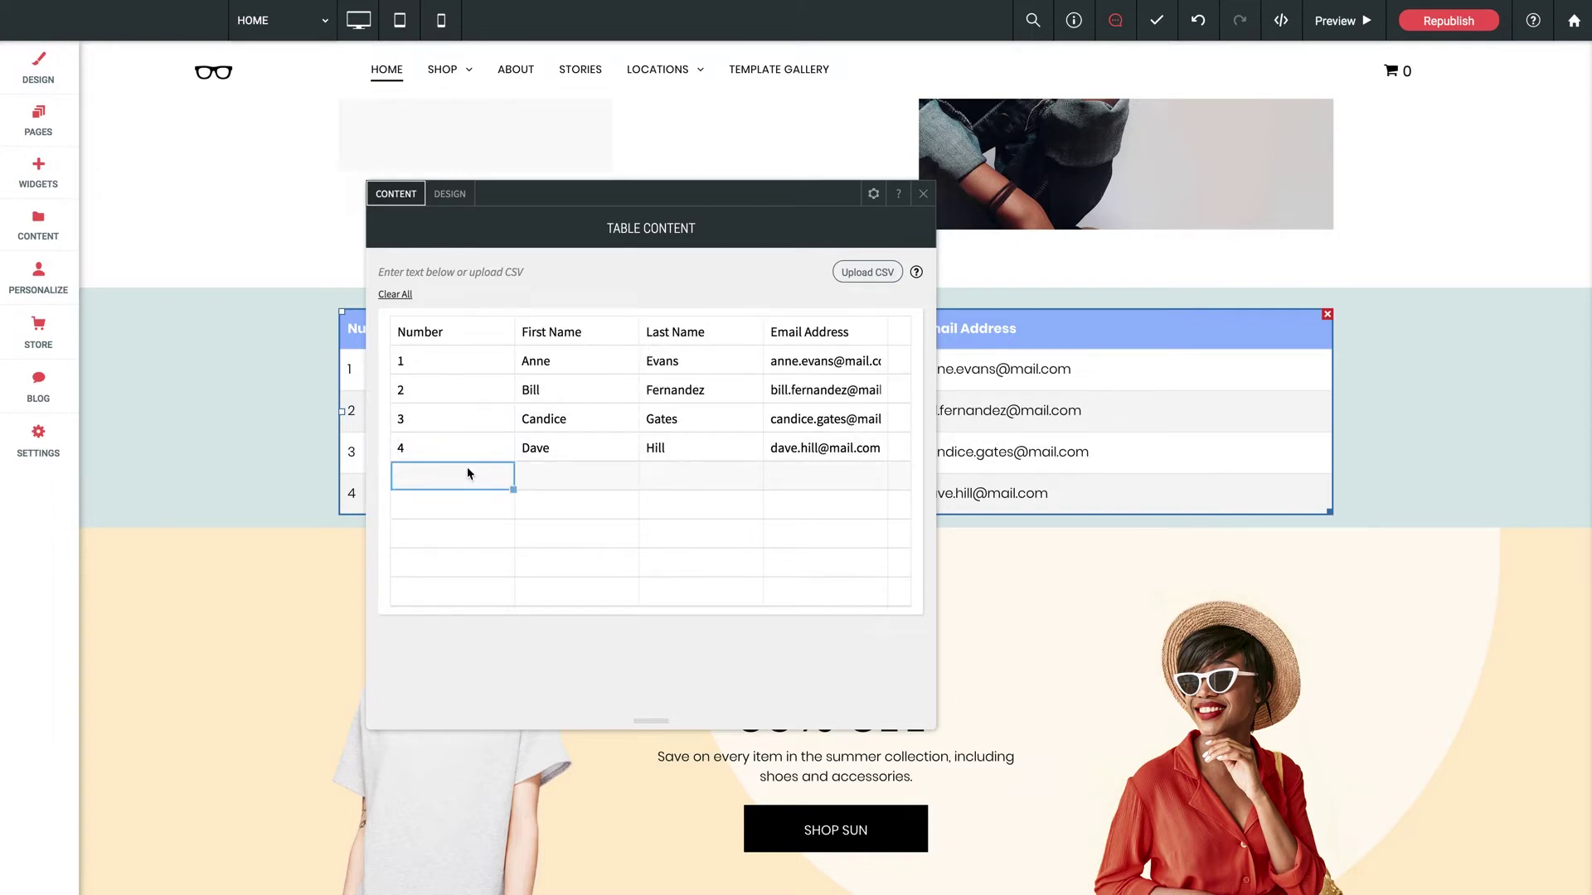
text(5)
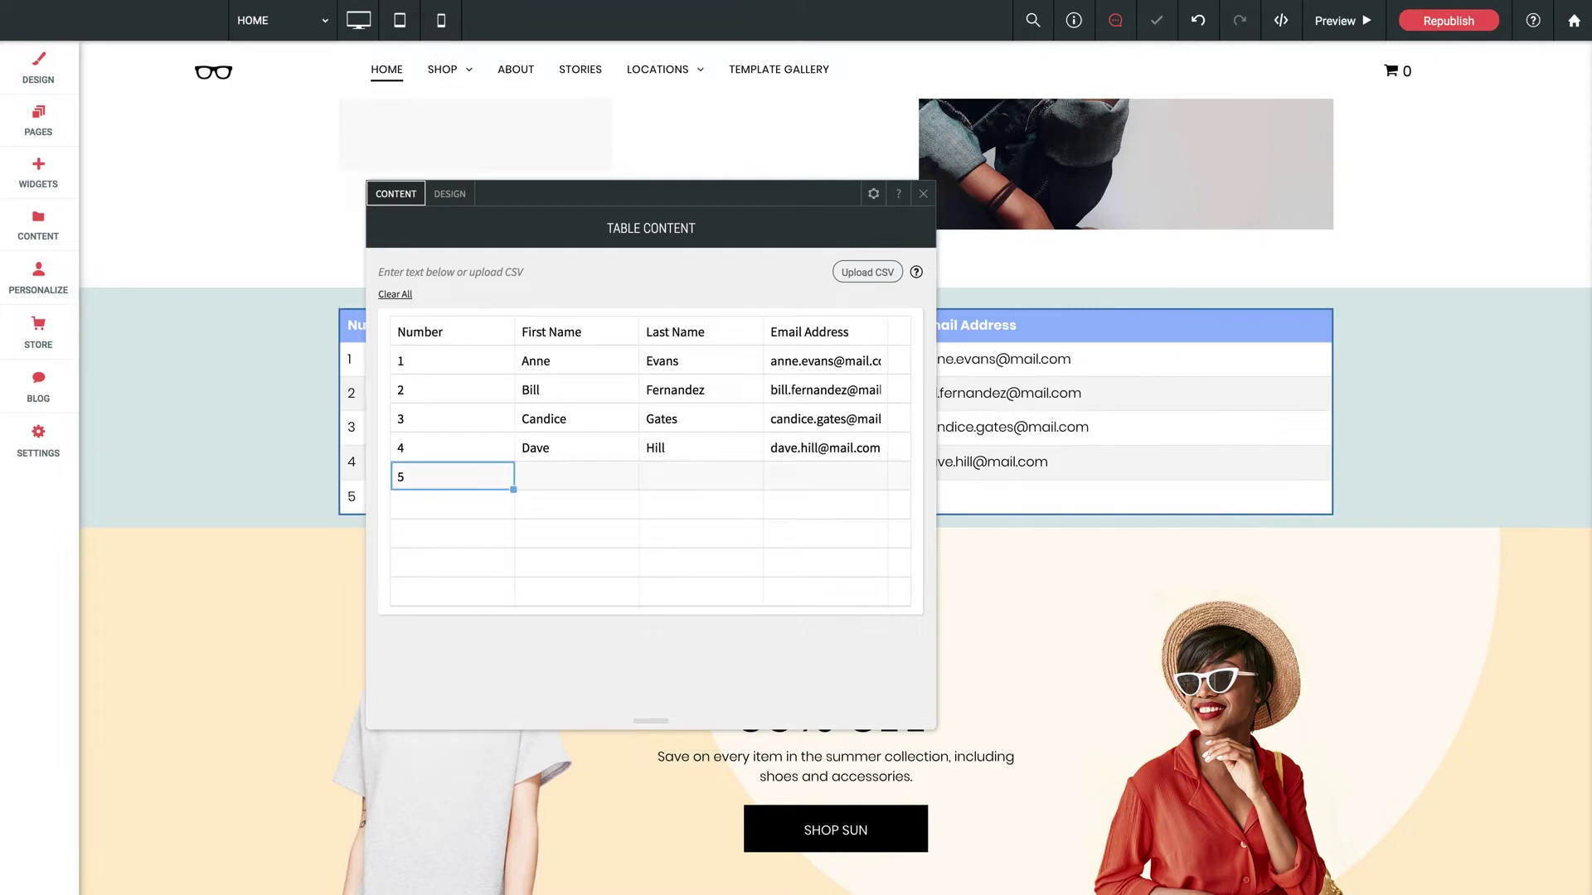
key(Return)
text(6)
key(Return)
text(7)
key(Tab)
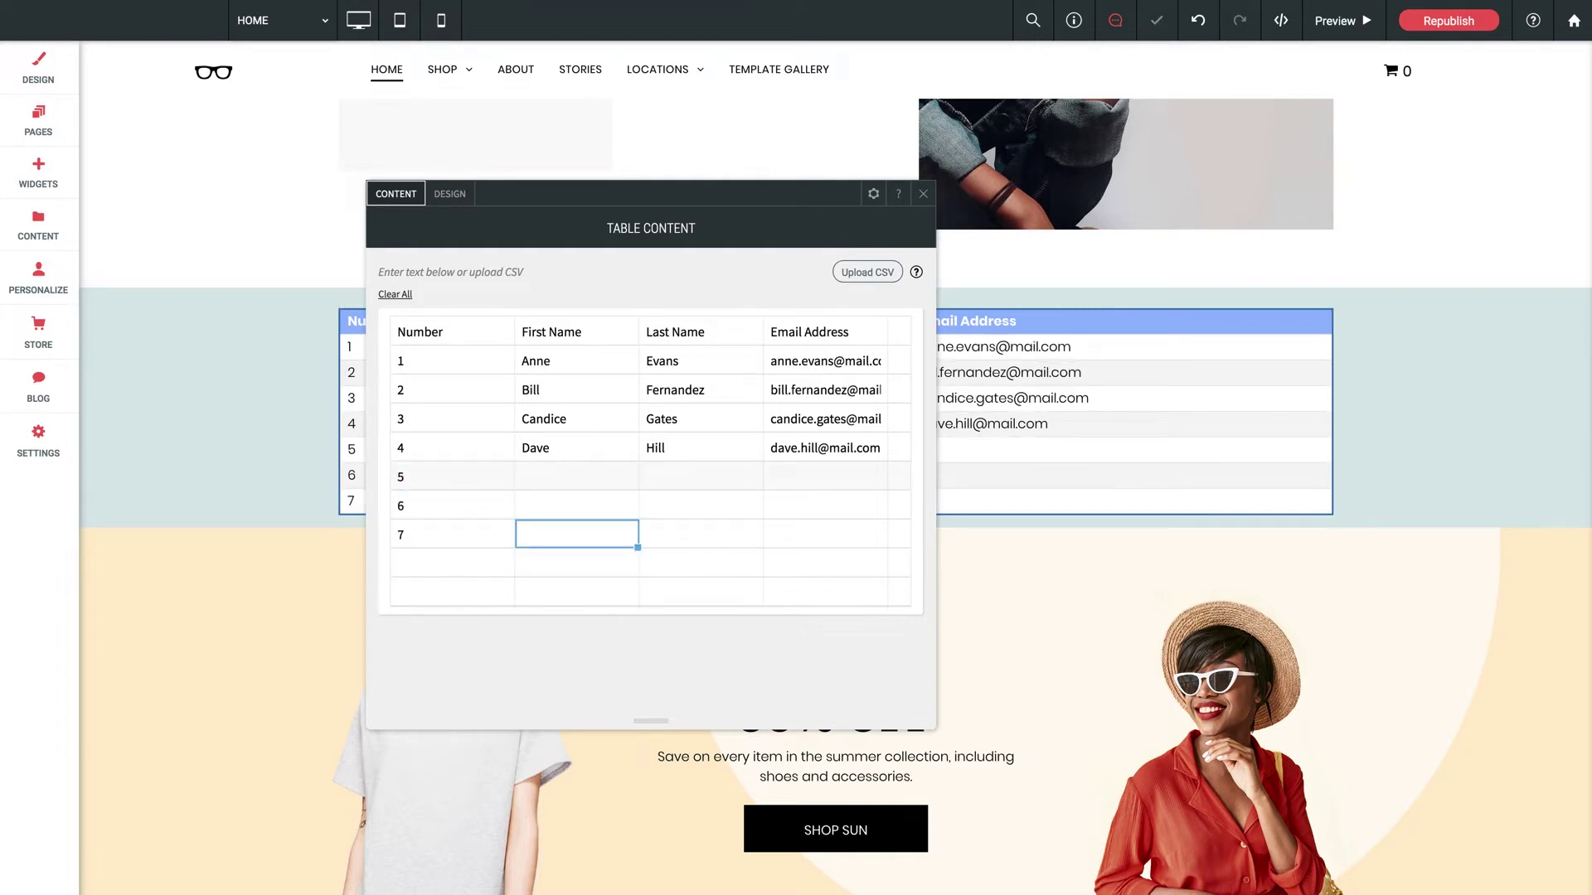
Fill rows 5–7 first/last names with red/yellow, blue/purple and black/white
key(Up)
key(Up)
key(Up)
key(Up)
key(Up)
key(Down)
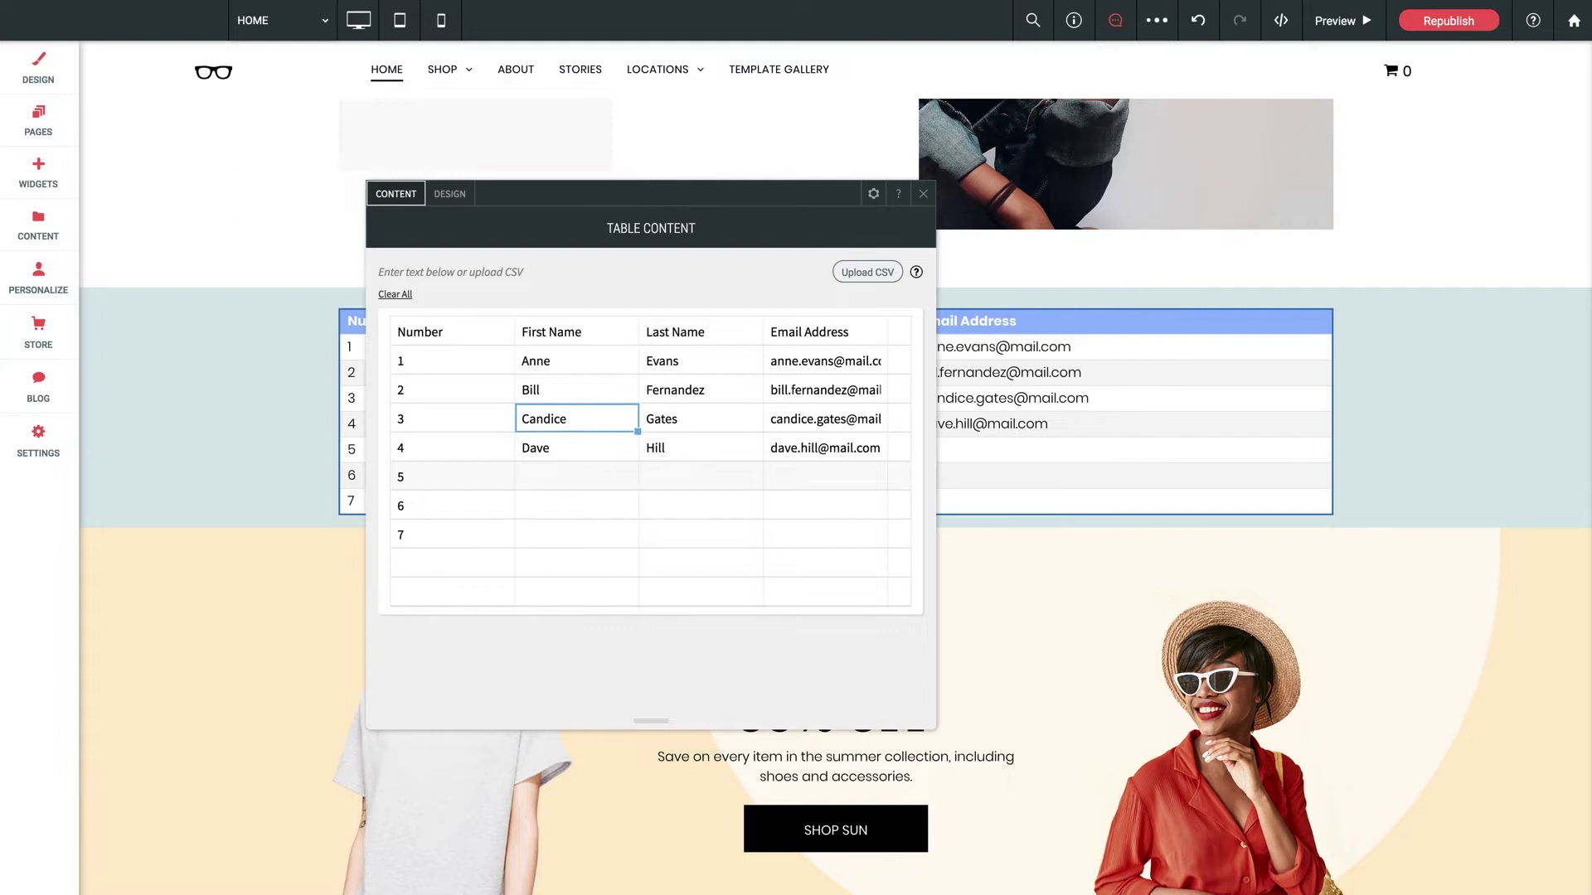
key(Down)
key(Down)
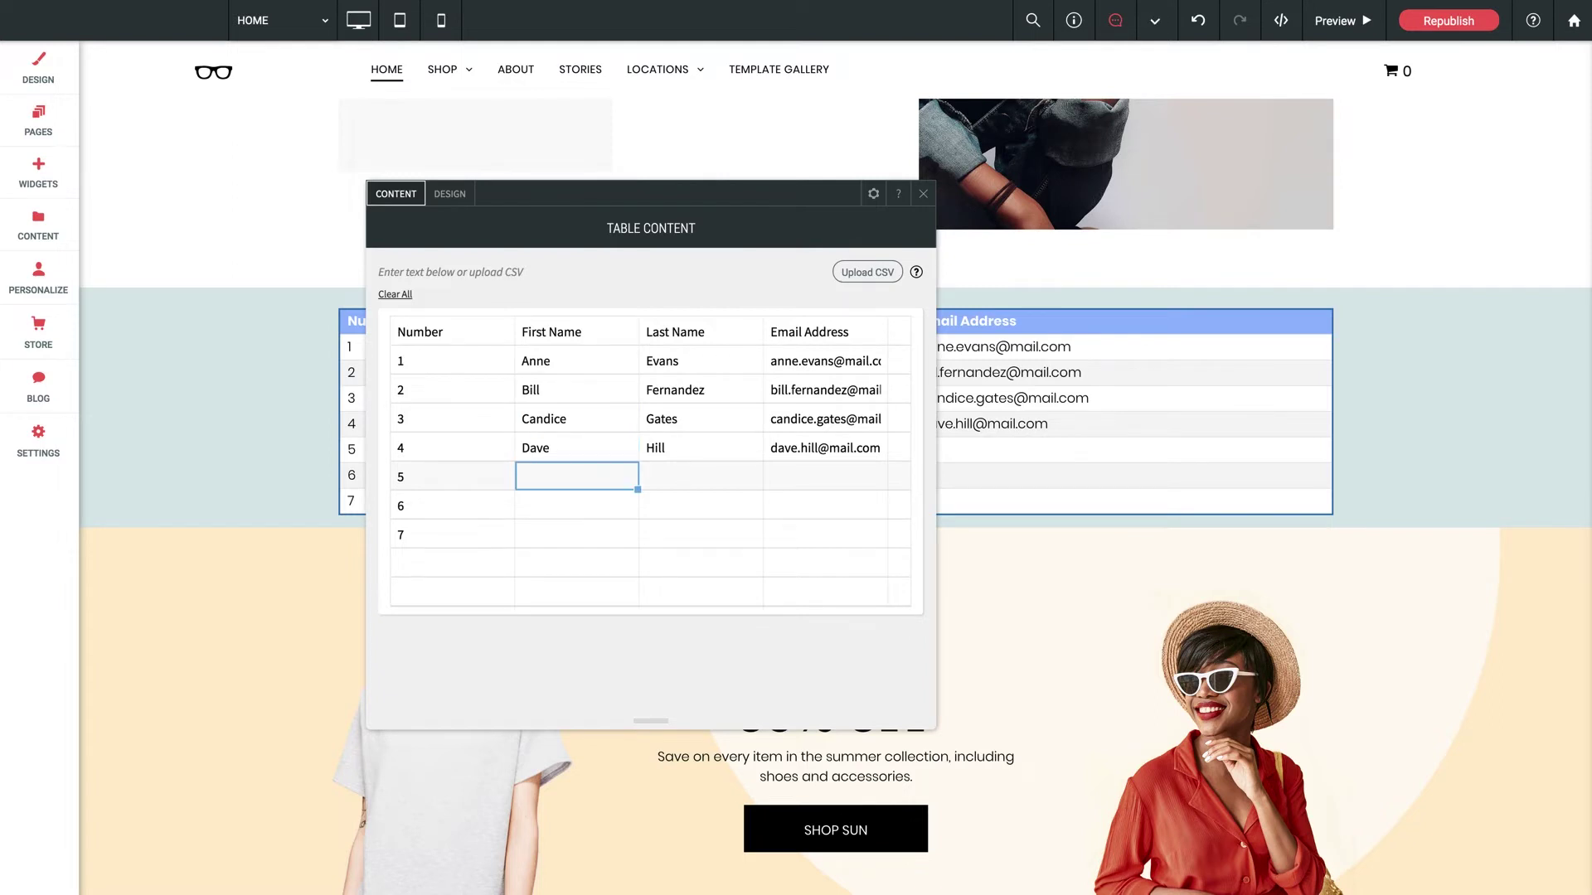
text(red)
key(Tab)
text(yellow)
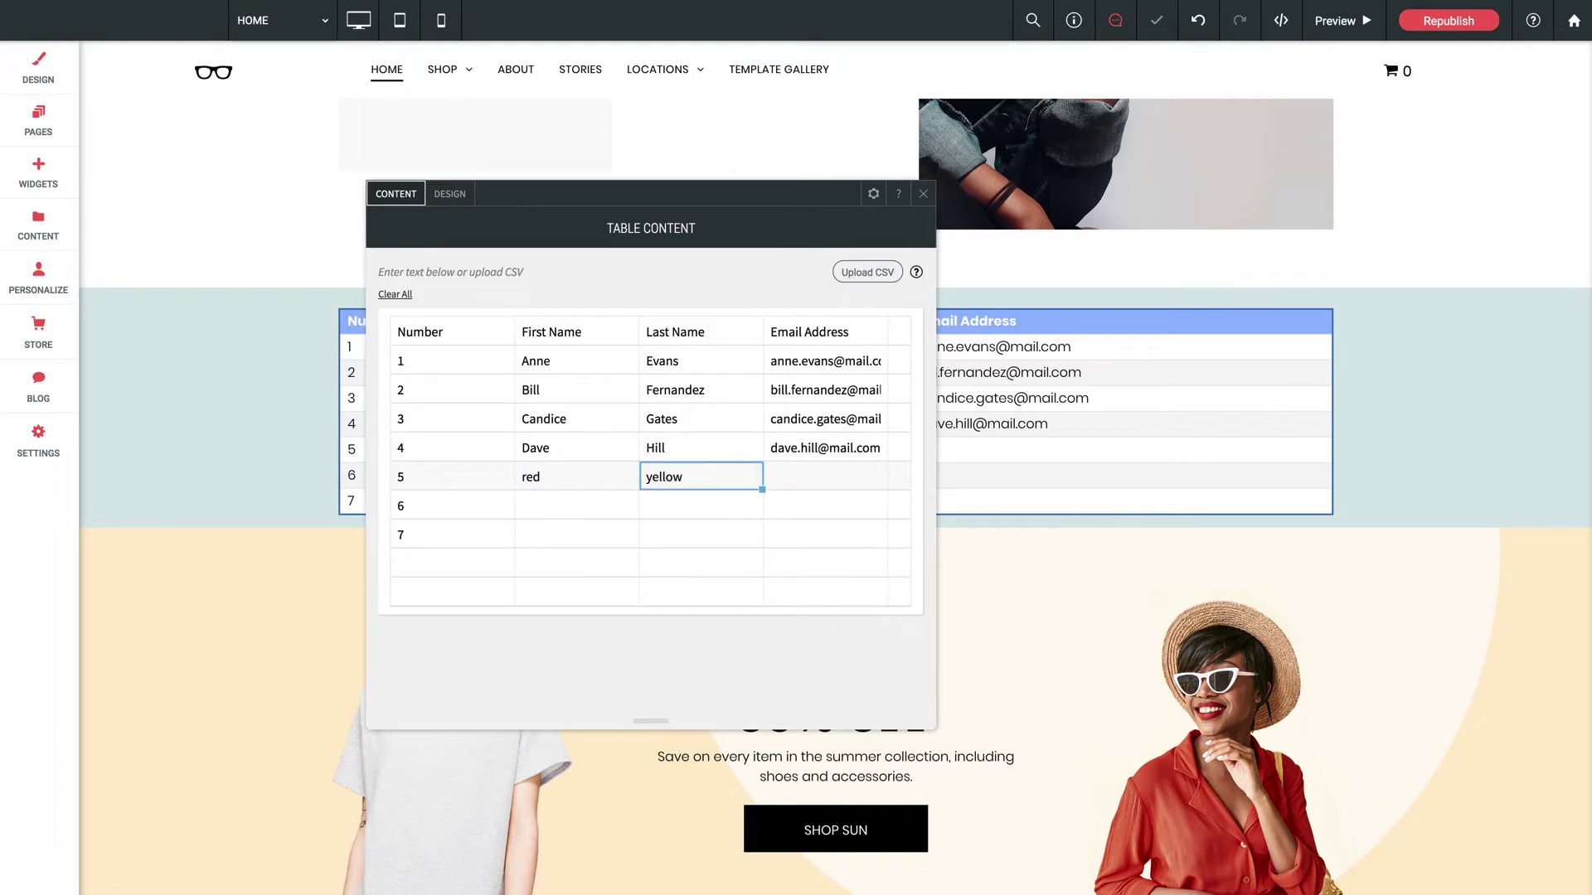
key(Return)
text(blue)
key(Tab)
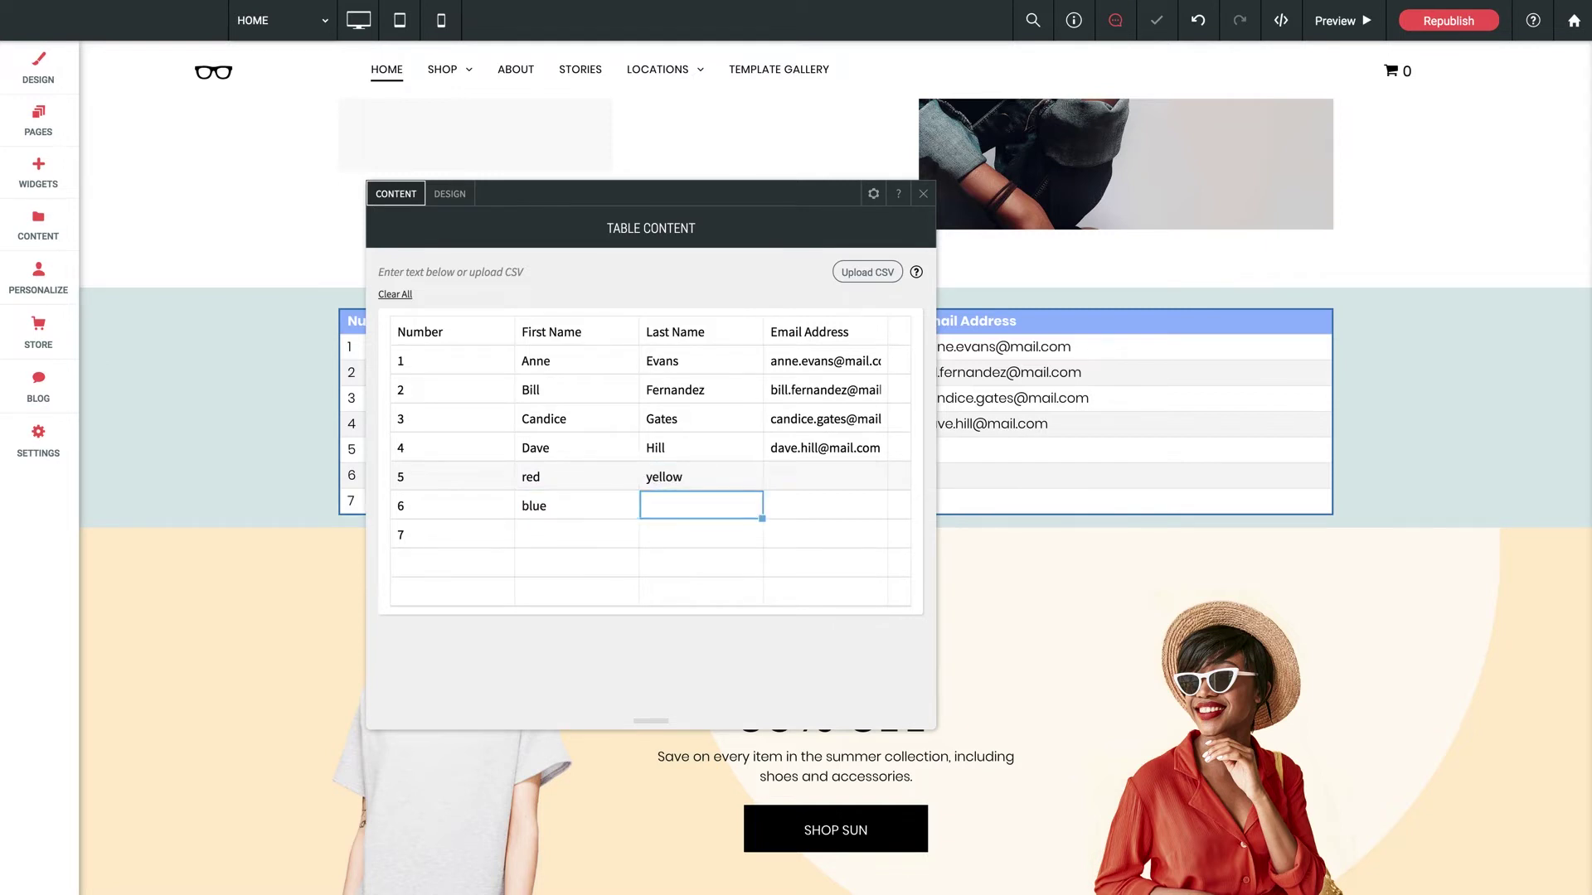
text(purple)
key(Return)
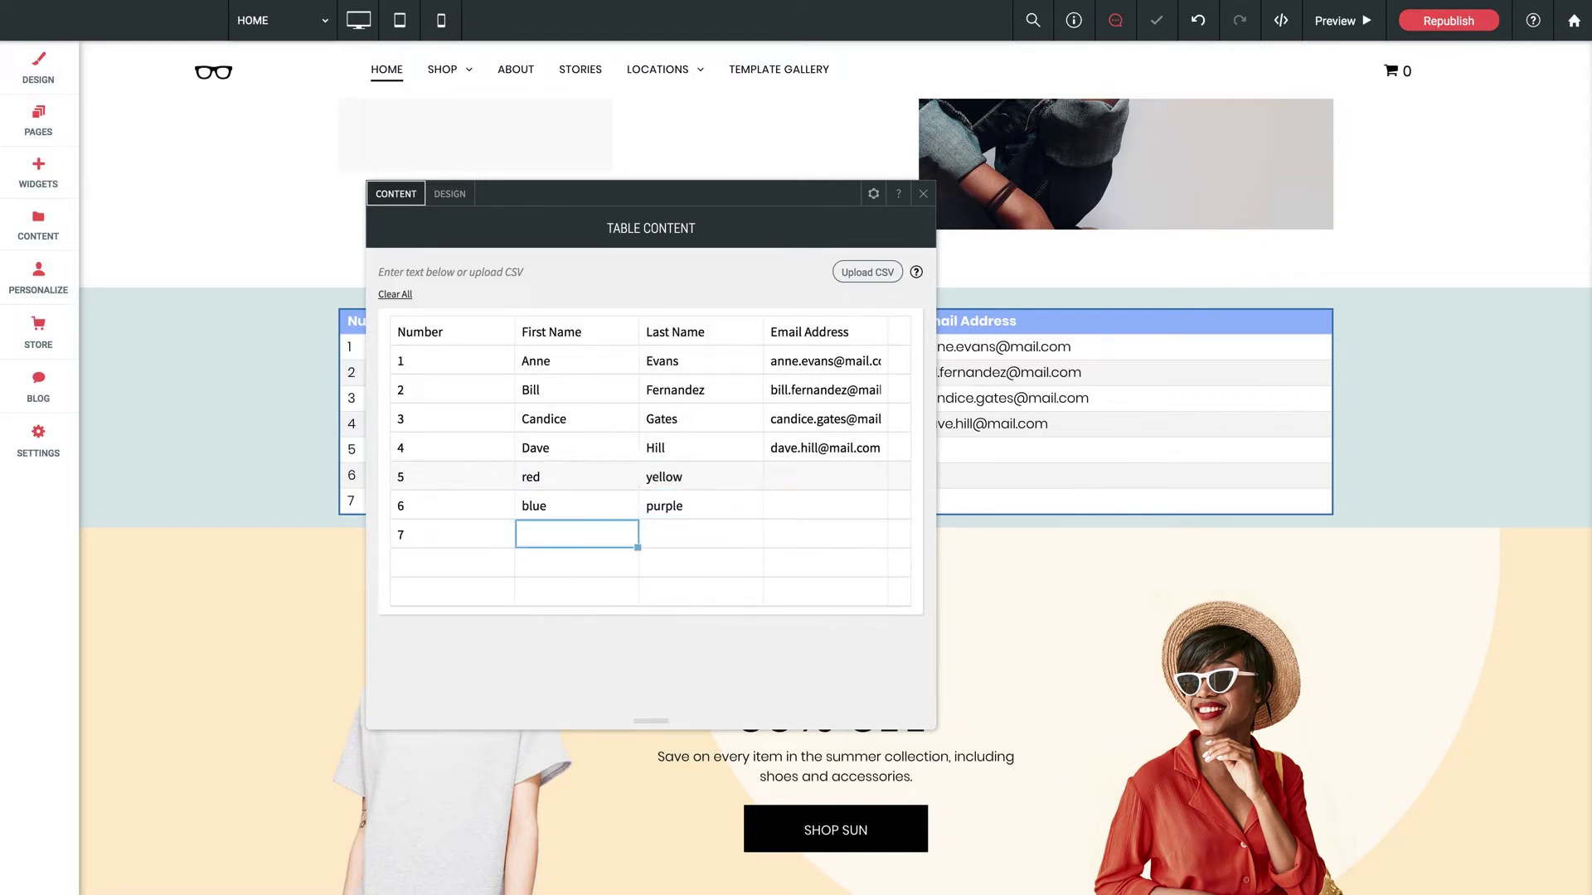
text(black)
key(Tab)
text(white)
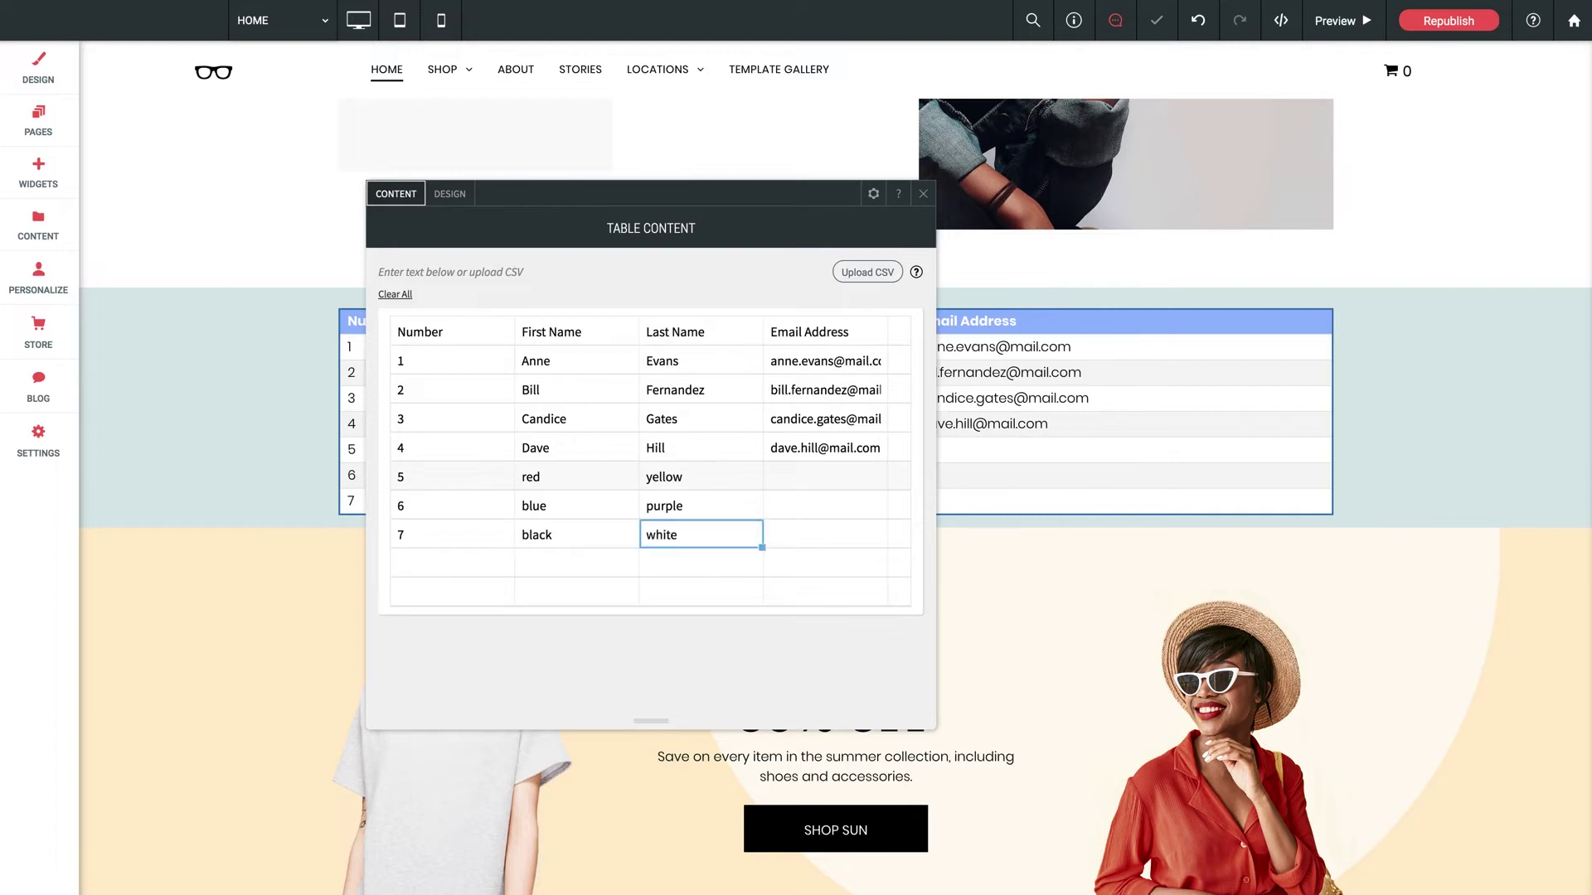
Type 'sample' into the Email Address cells of rows 5, 6 and 7
key(Tab)
key(Up)
key(Up)
text(sample)
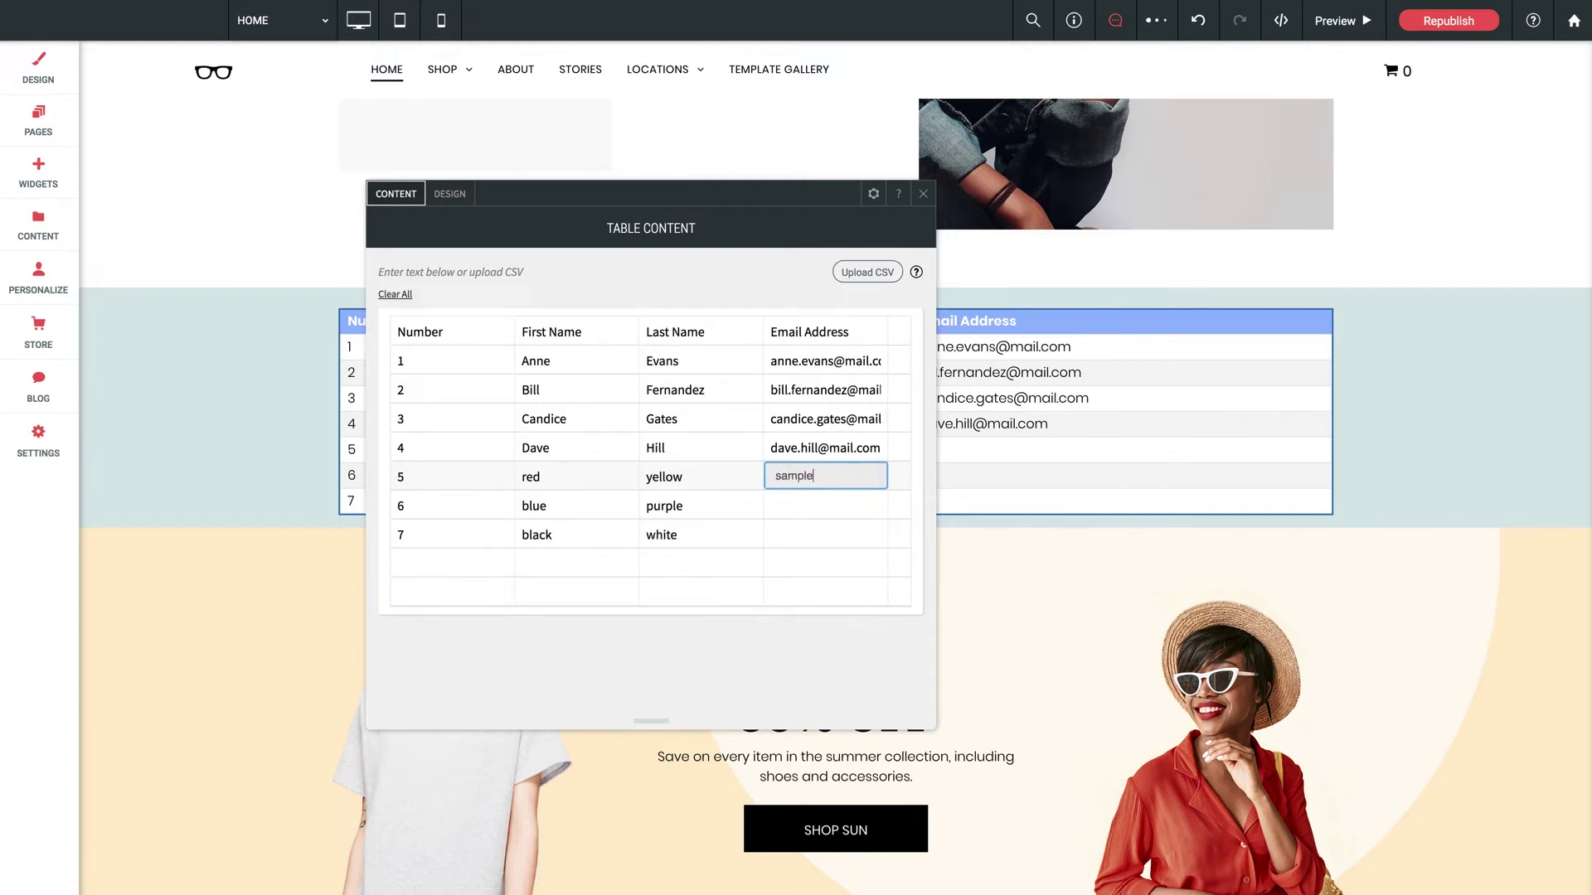
key(Return)
text(sample)
key(Return)
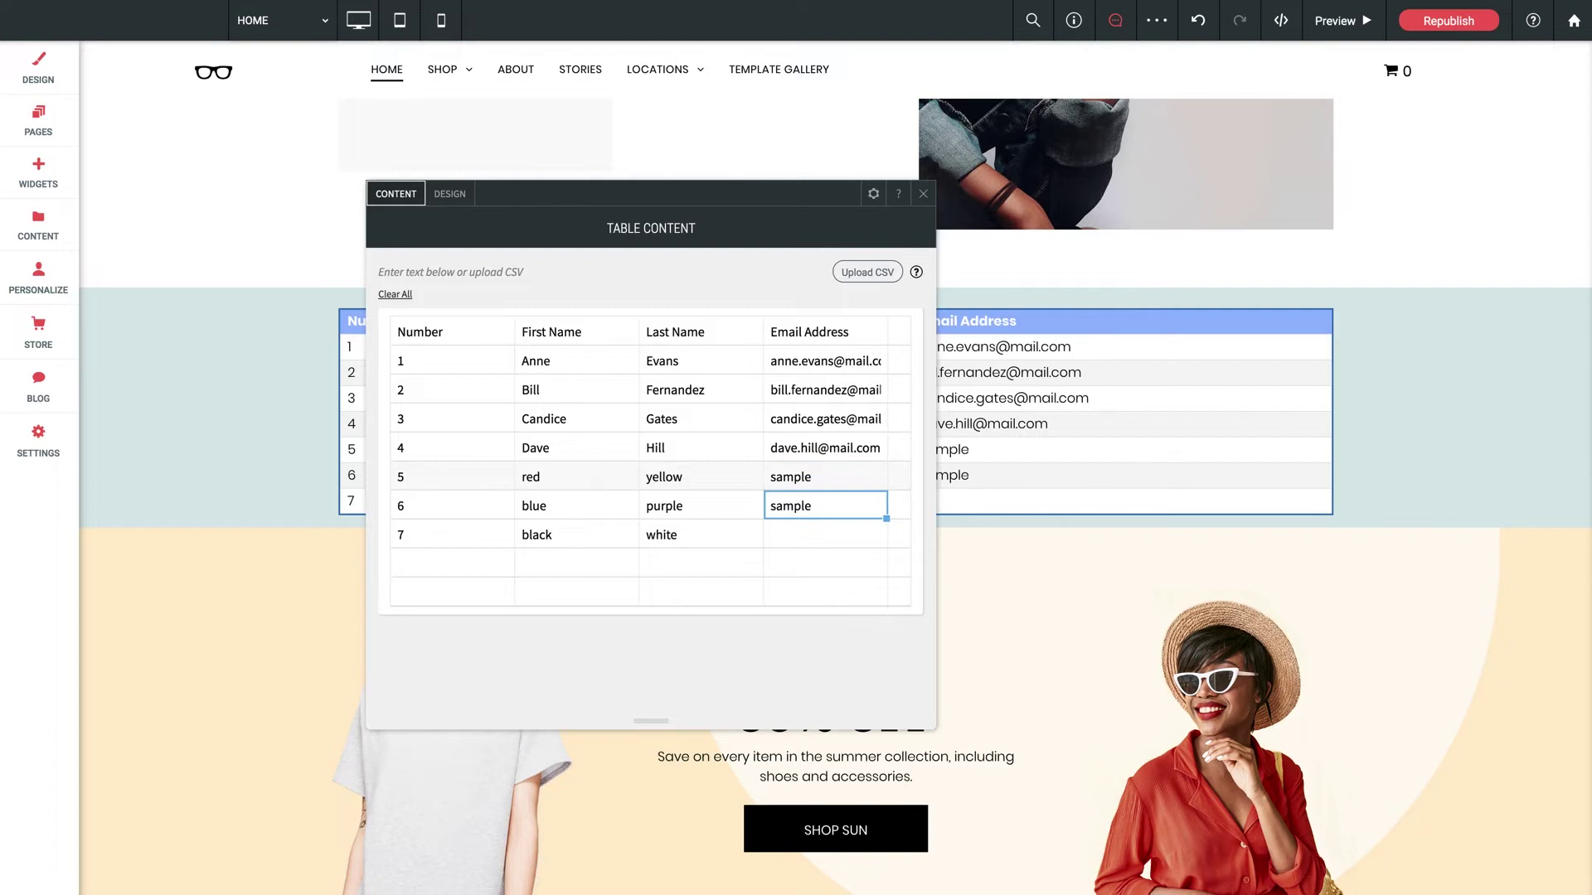
text(sample)
key(Return)
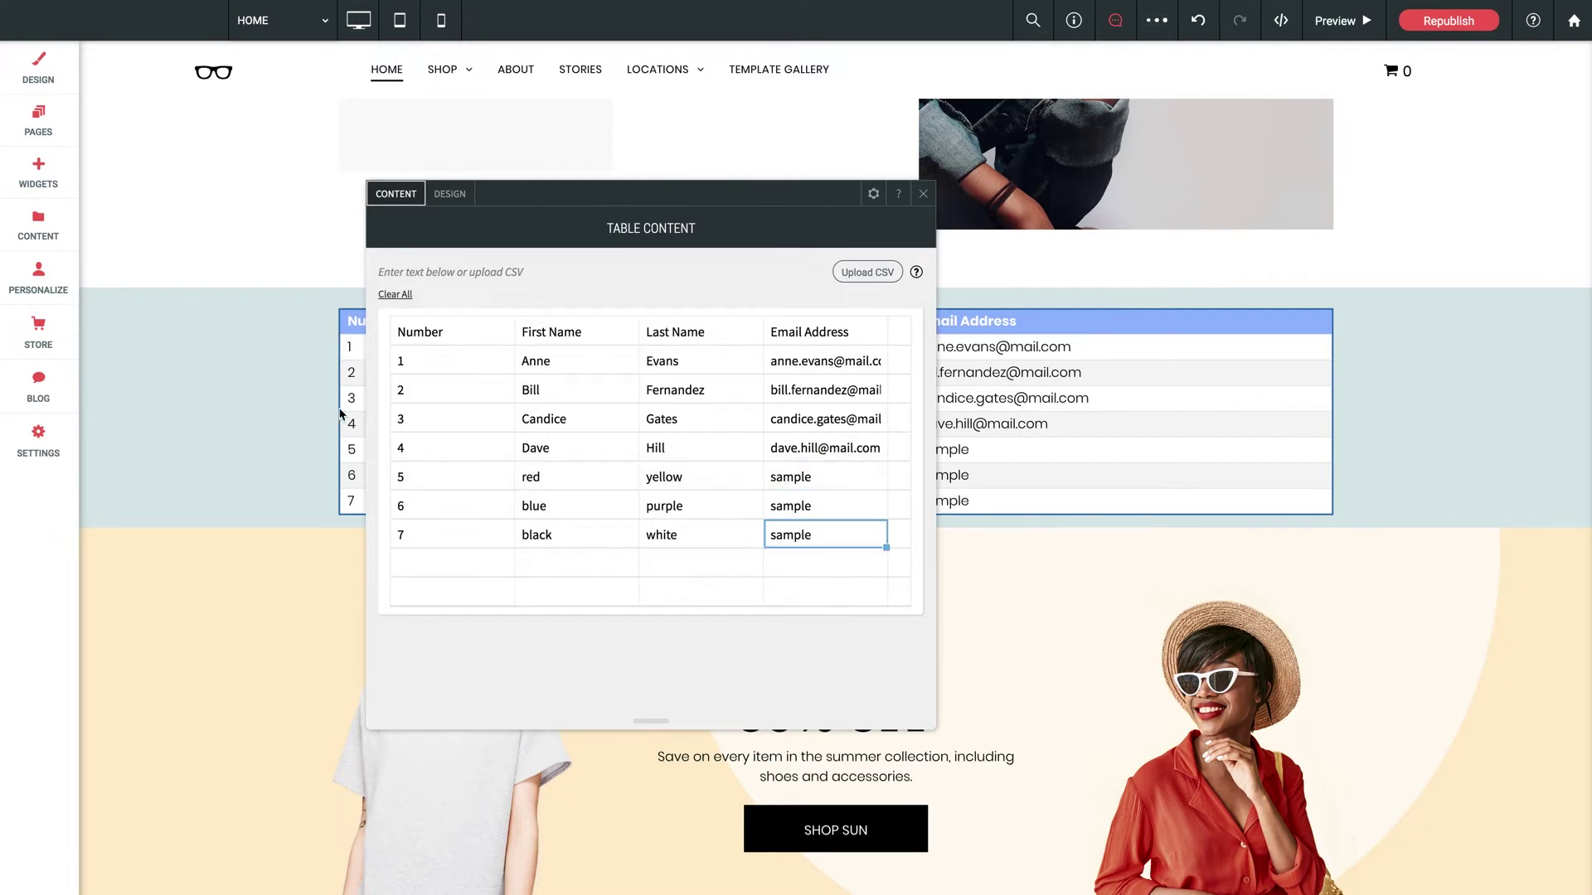
scroll(786, 372, right, 3)
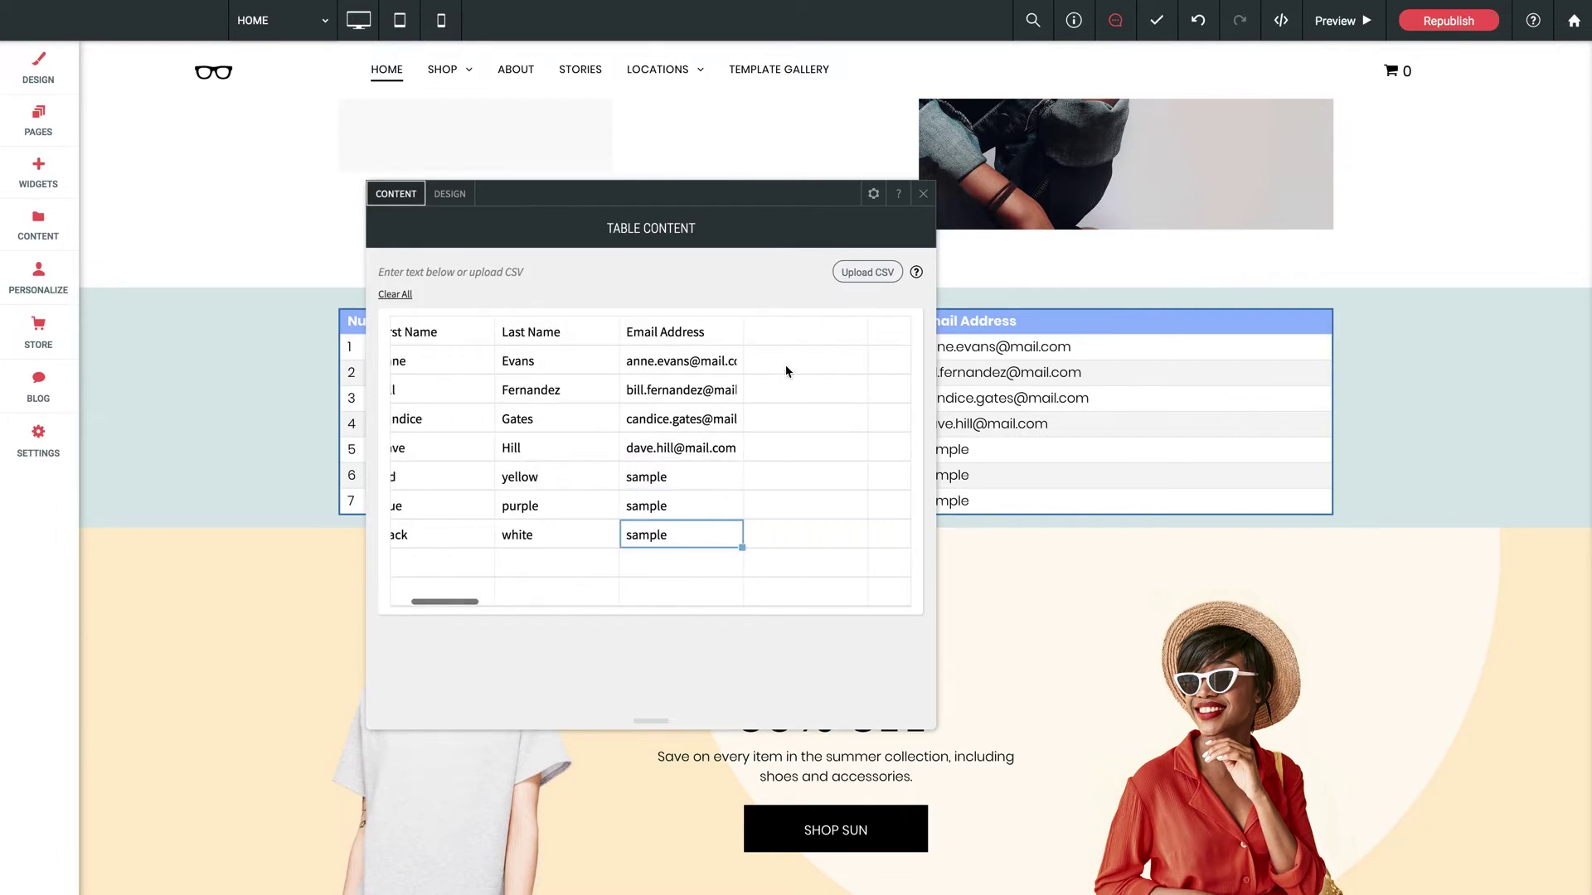
Type 'sample' into rows 1–3 of the unheaded fifth column
click(786, 372)
text(sample)
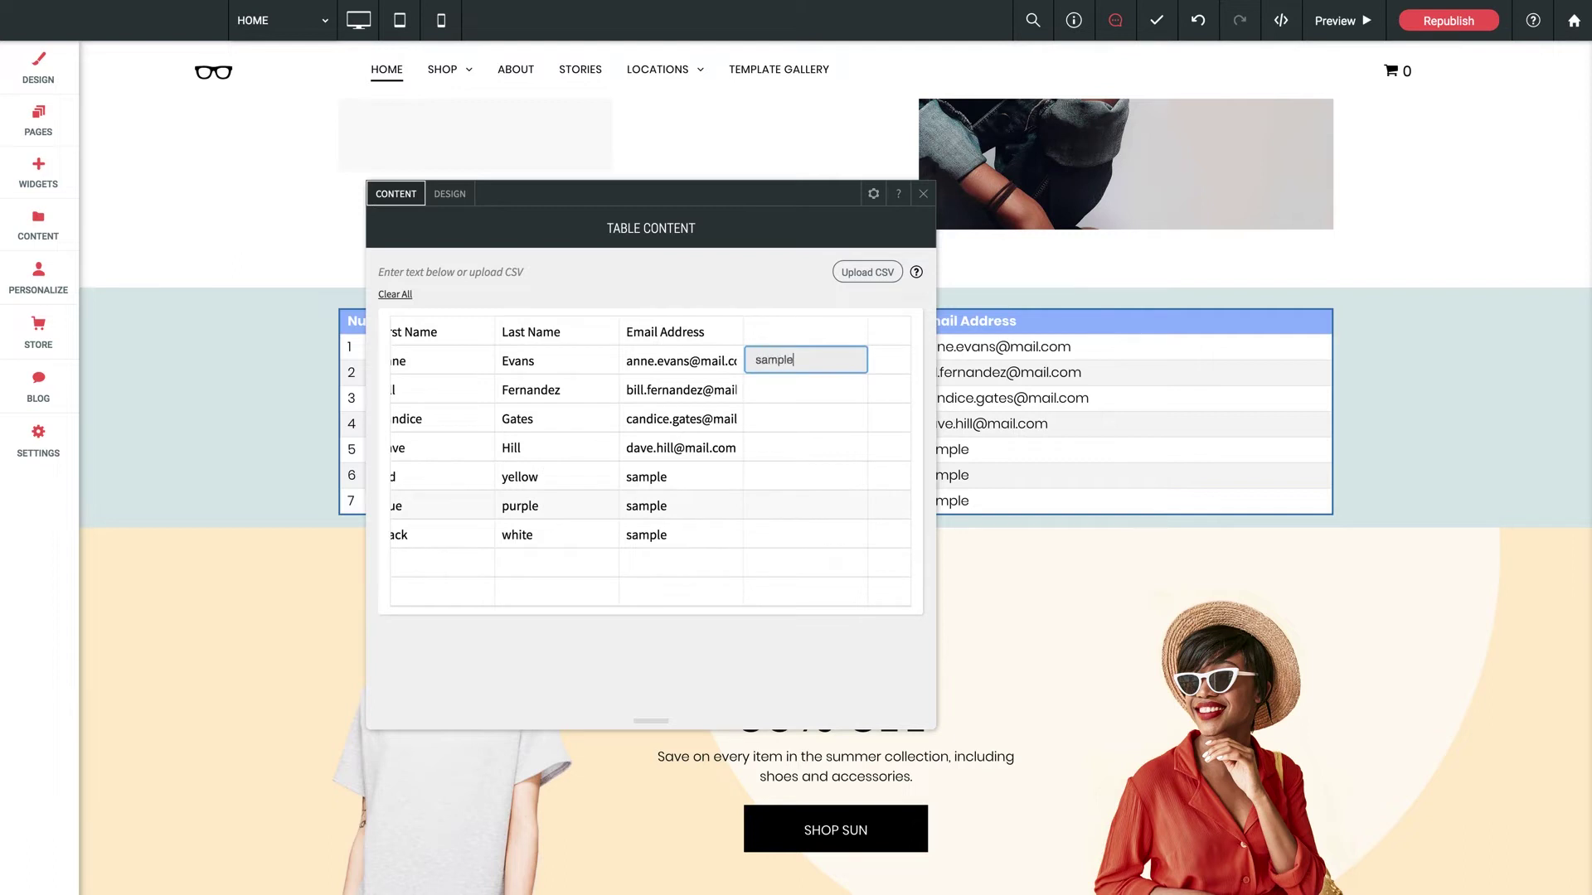
key(Return)
text(sample)
key(Return)
text(s)
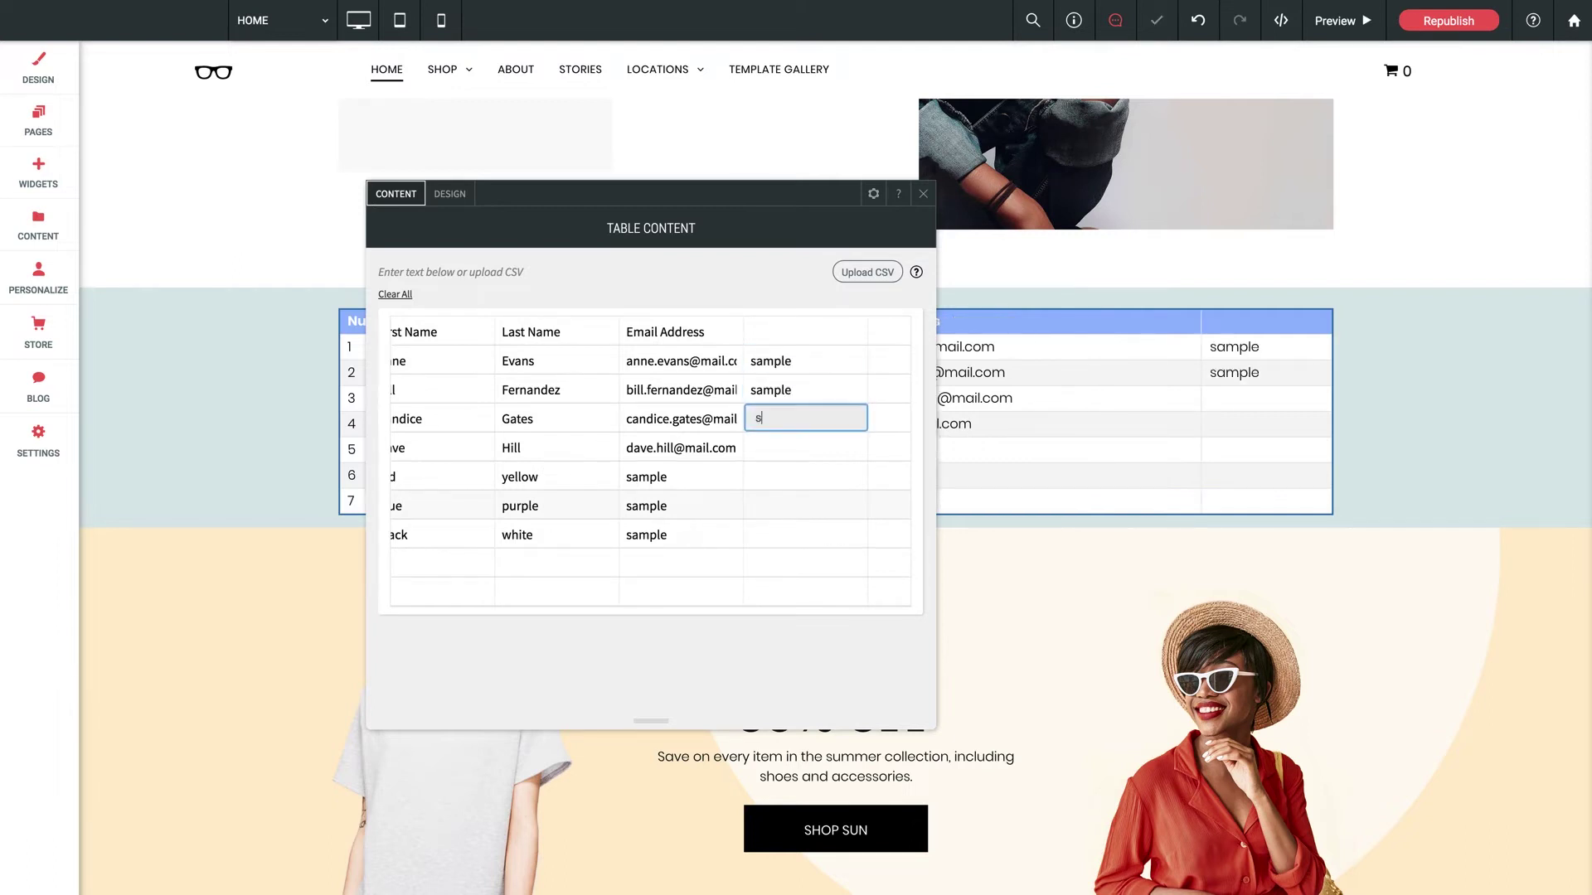
text(ample)
key(Return)
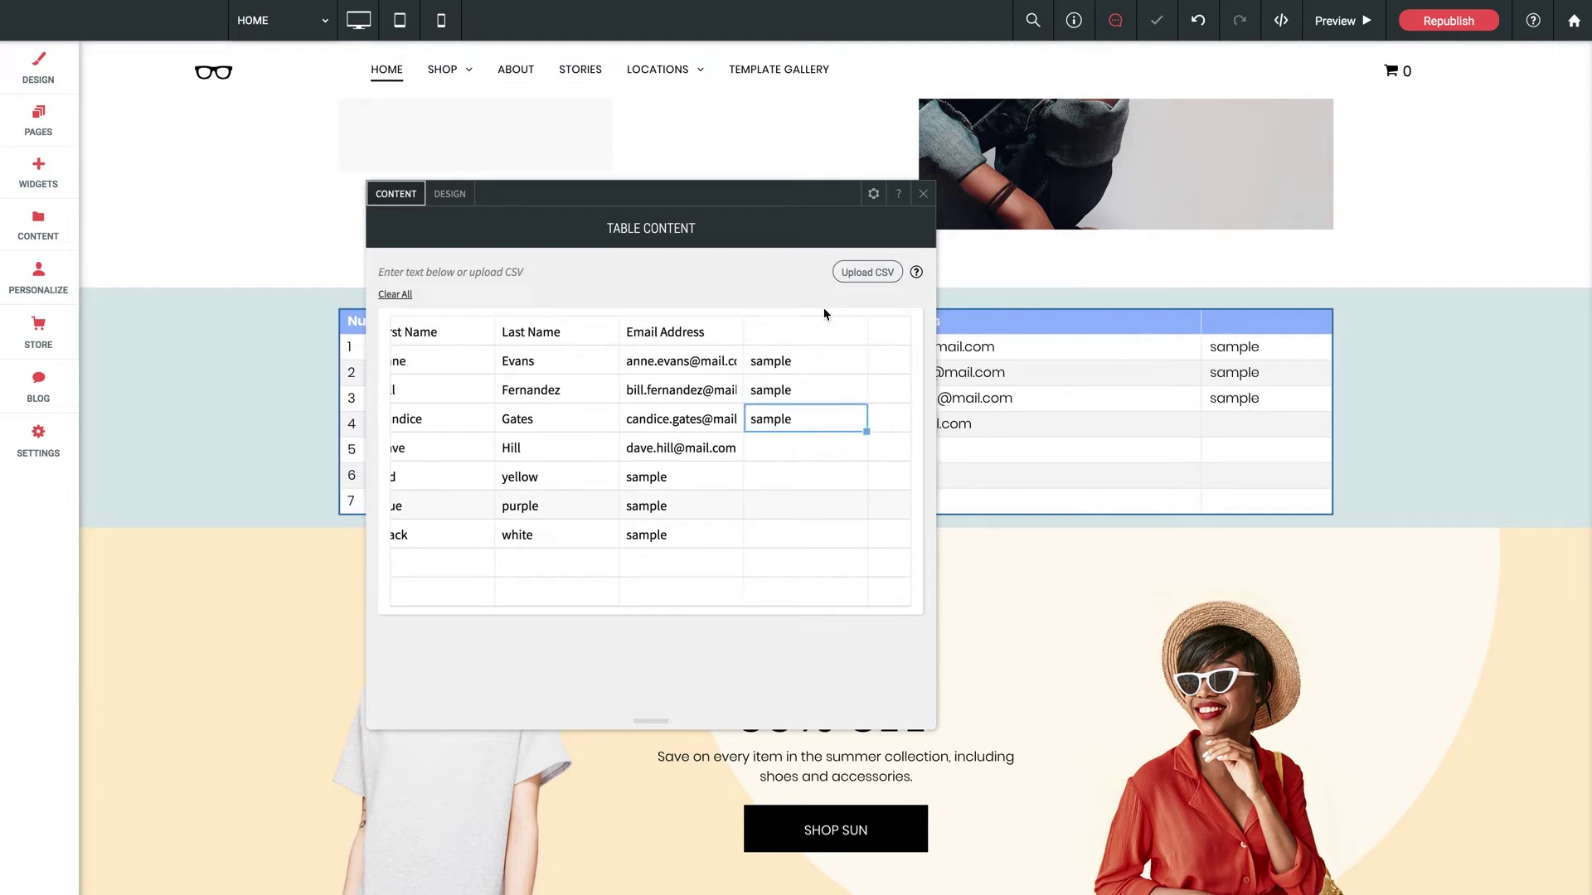
drag(620, 214, 559, 210)
Switch the table editor to its Design settings and move the panel up and right, off the table
click(344, 208)
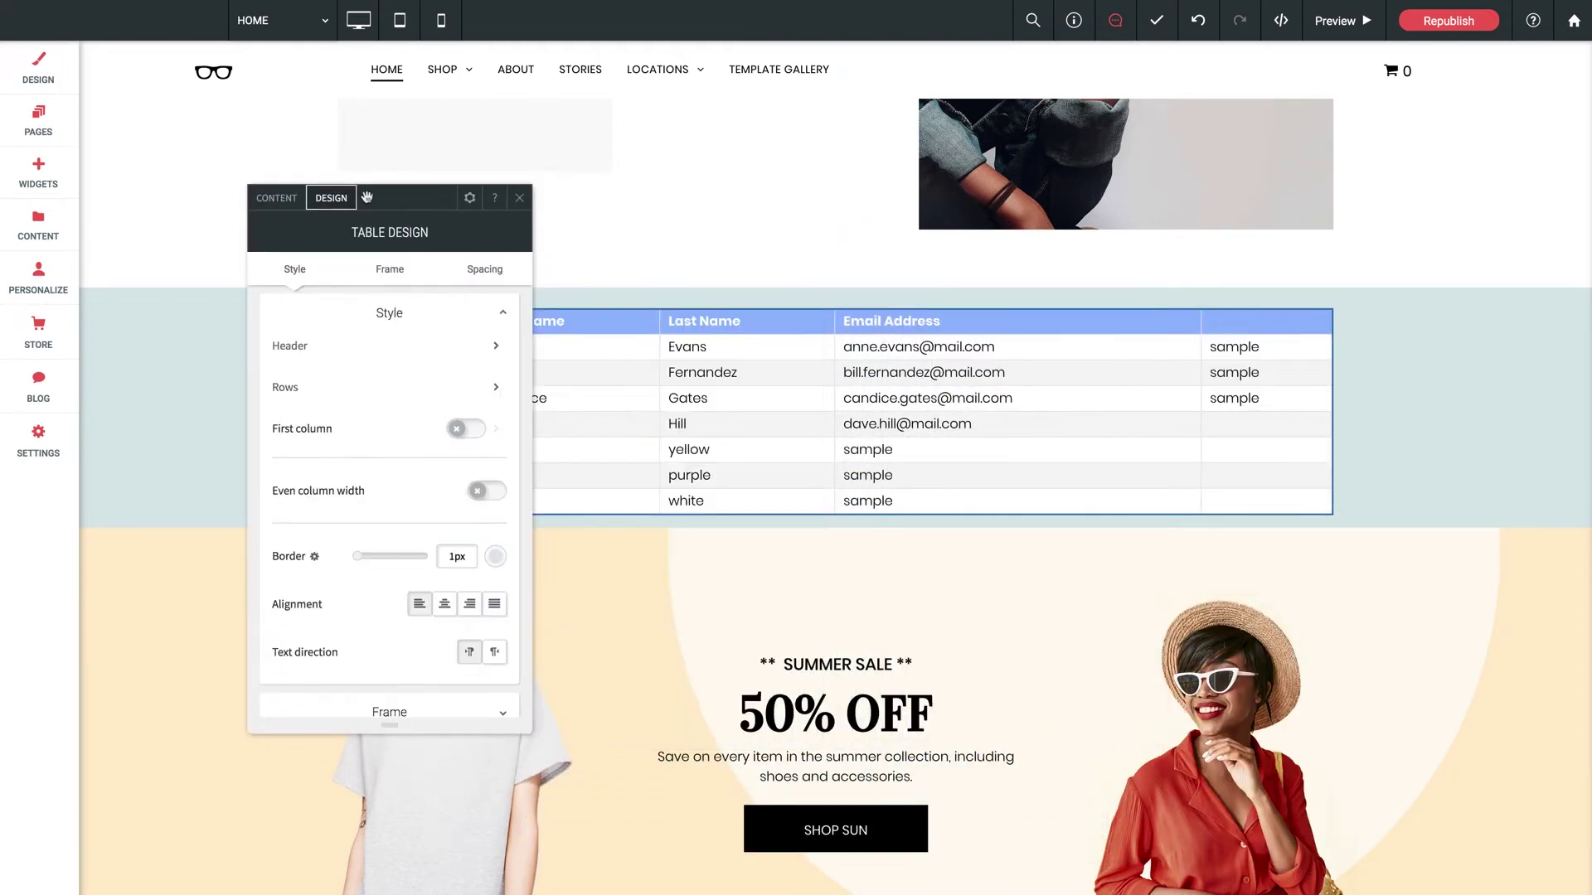
drag(394, 199, 783, 115)
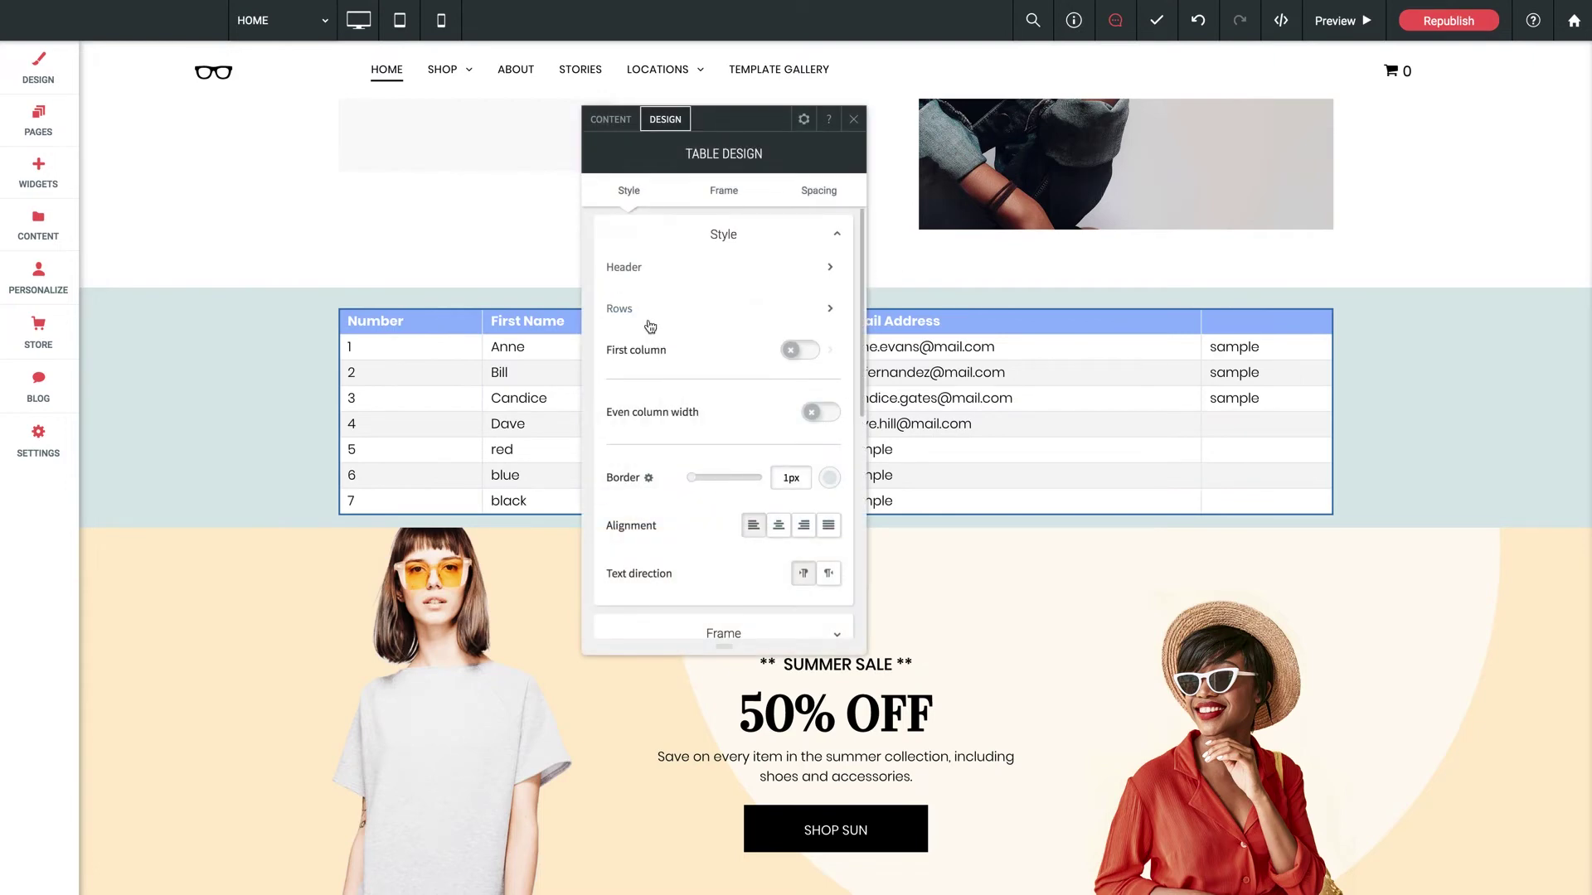
scroll(718, 371, down, 1)
scroll(718, 370, up, 1)
click(794, 351)
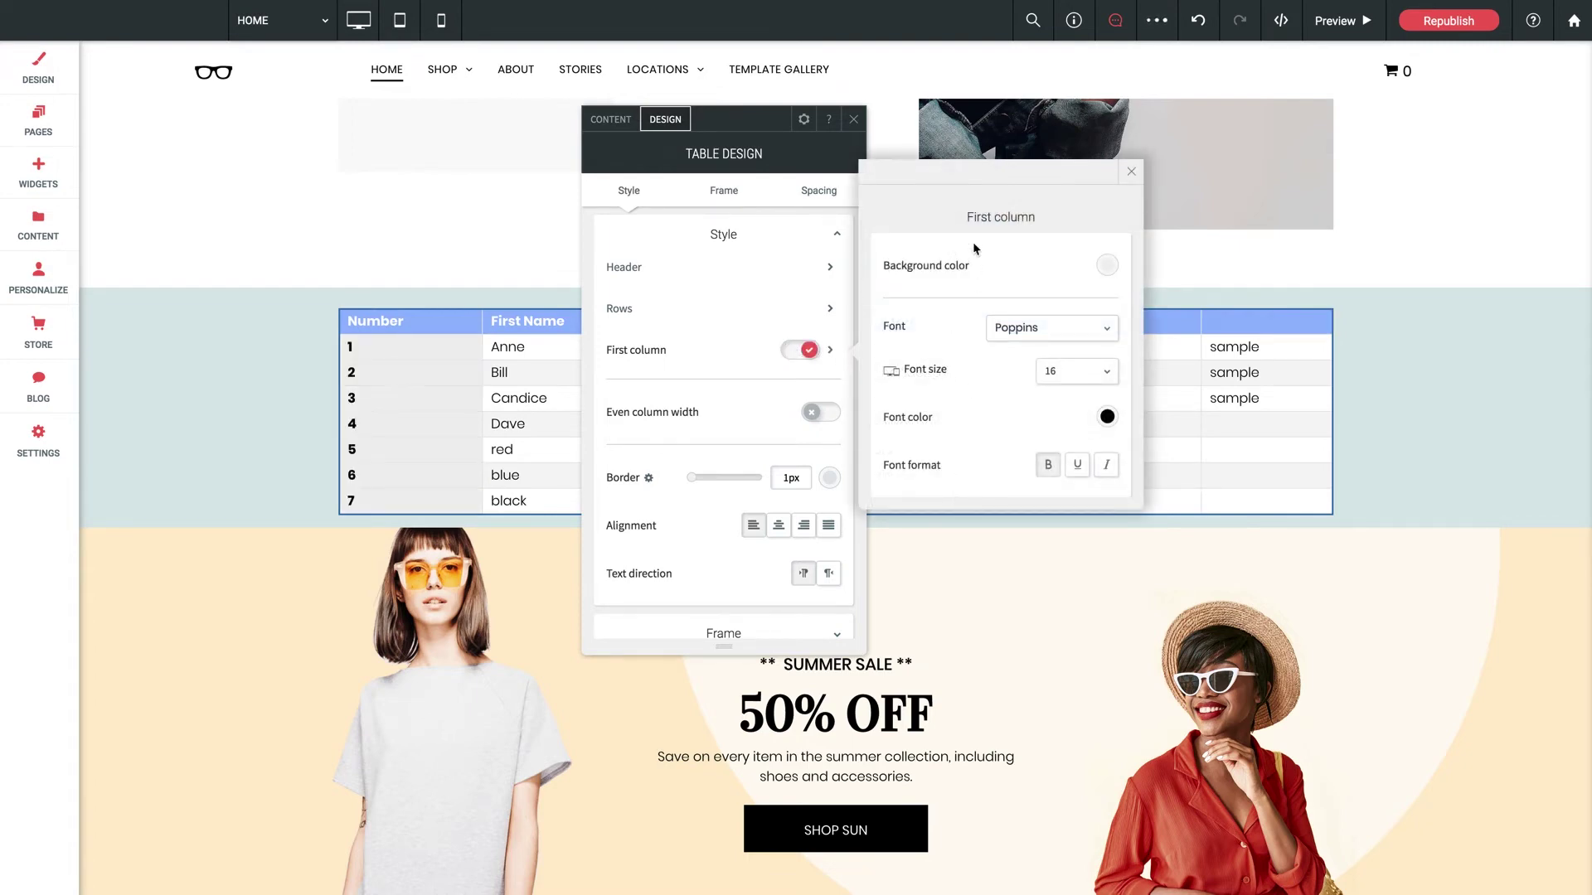
click(431, 363)
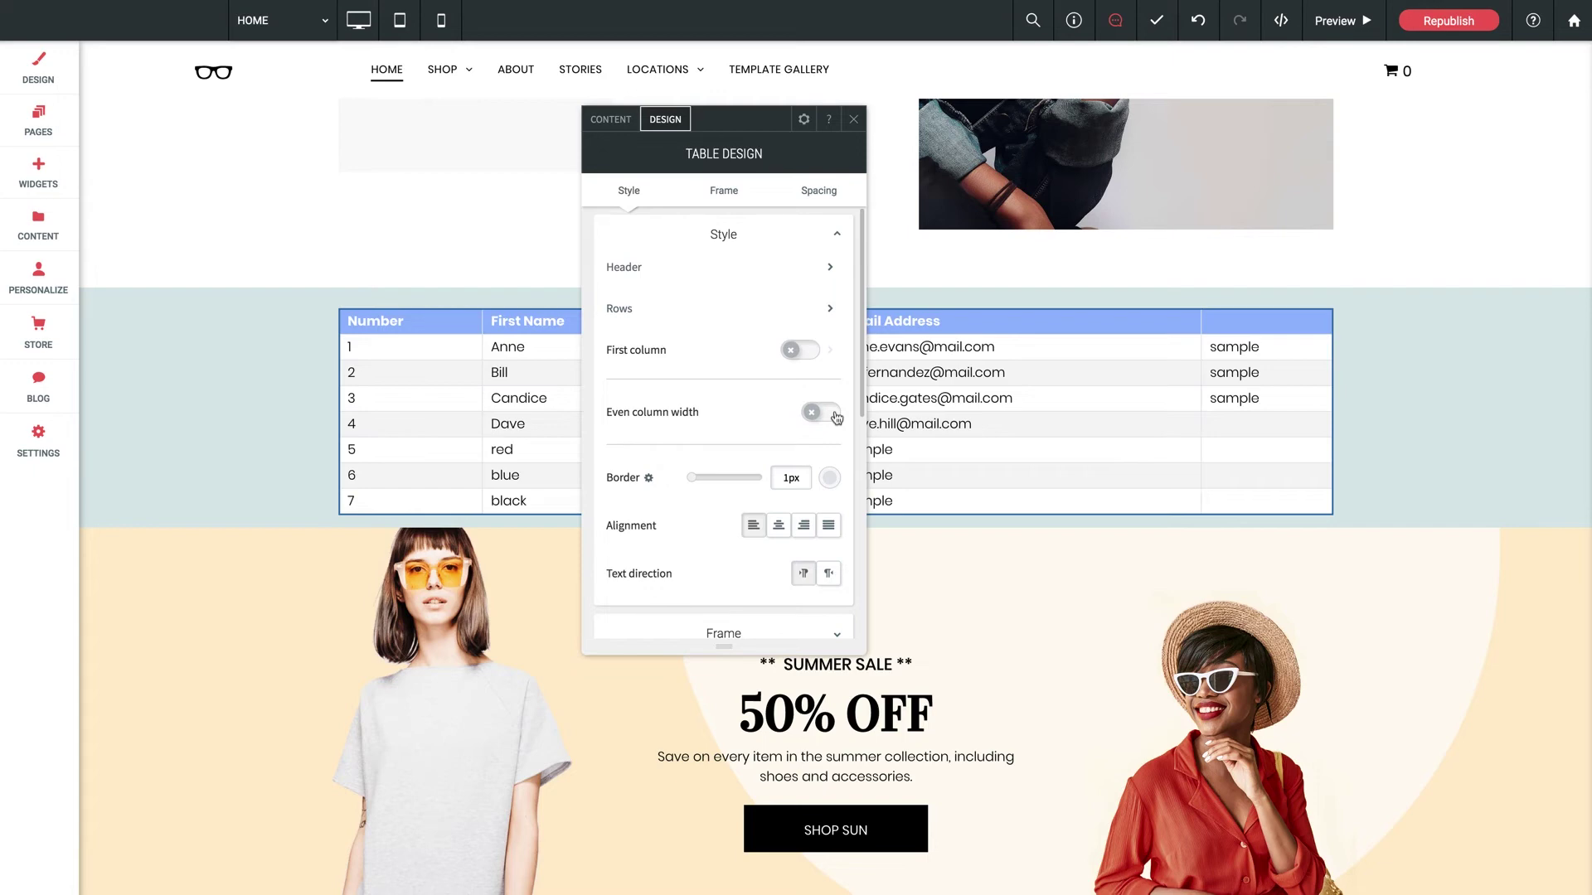
Look over the Style, Frame and Spacing sections of Table Design, then close the panel
scroll(690, 435, down, 2)
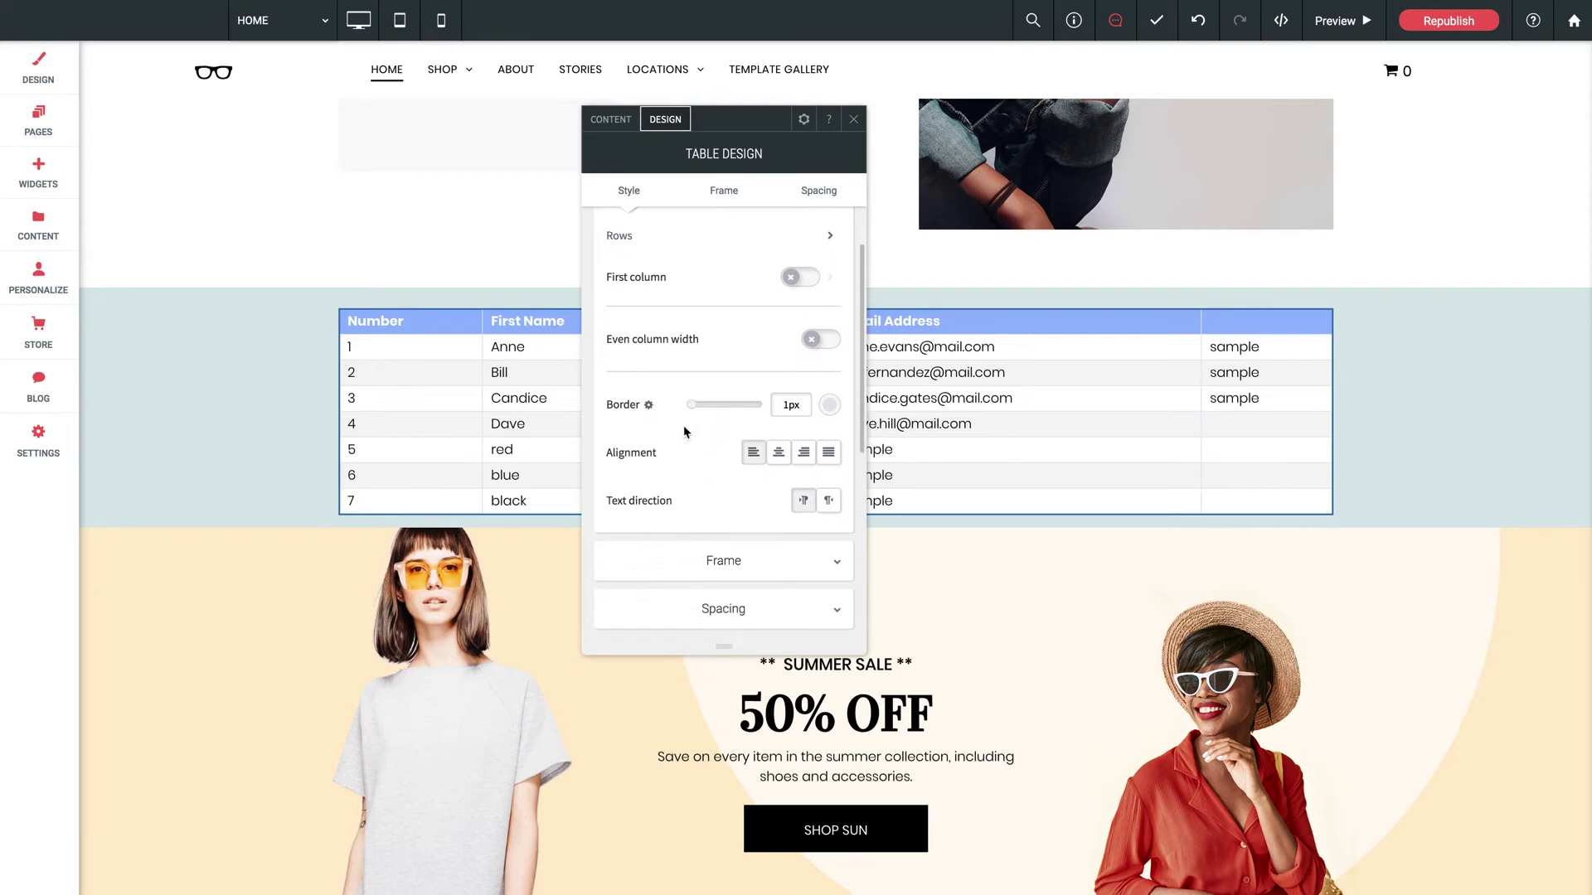
scroll(659, 488, up, 2)
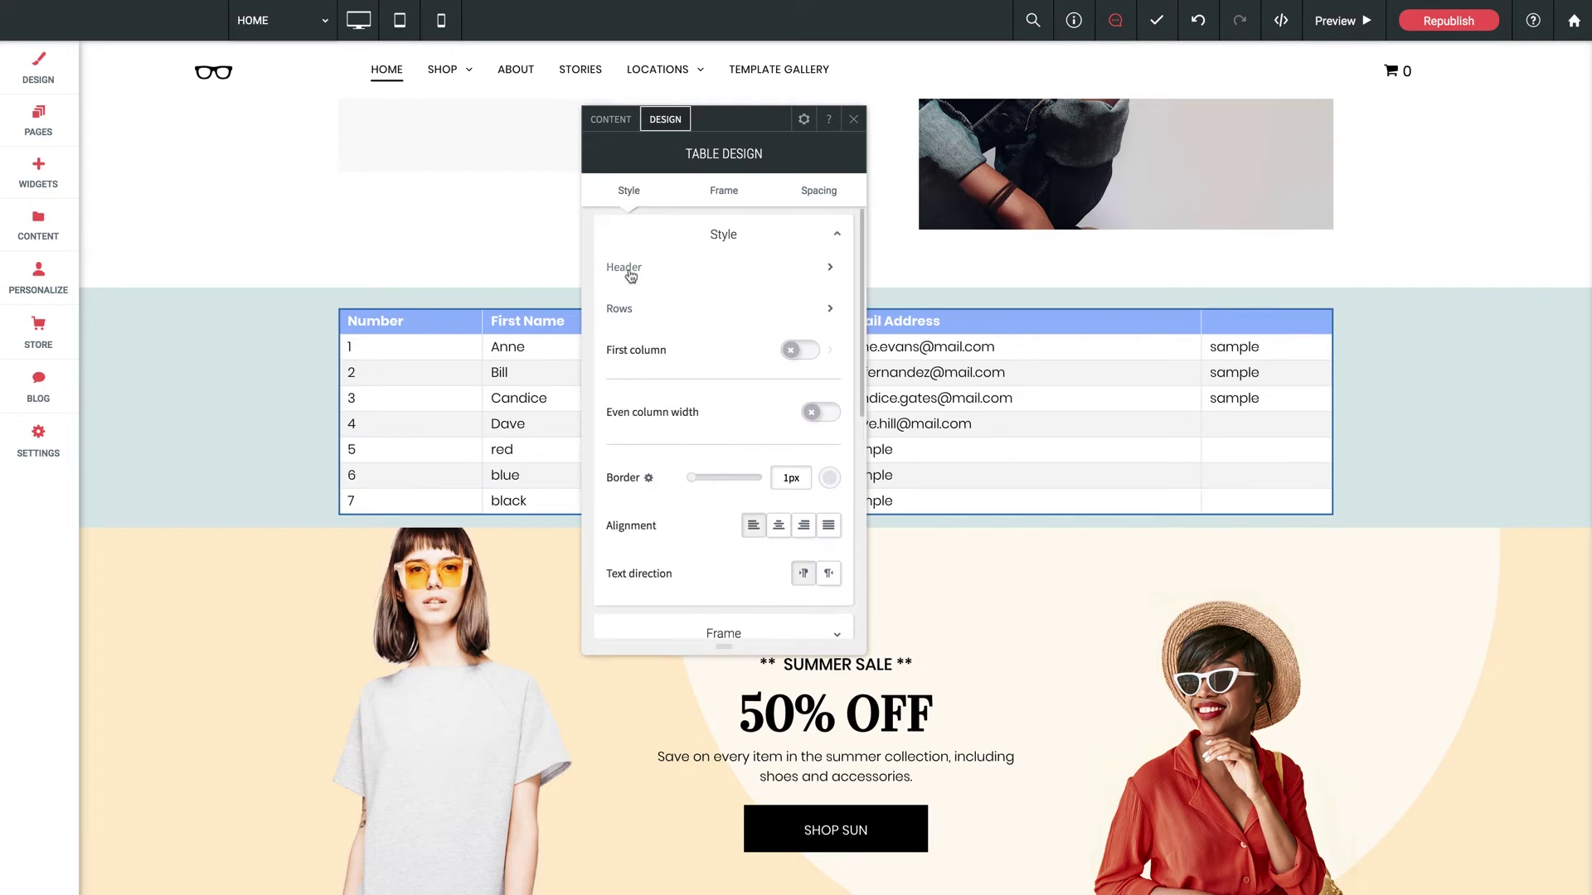
scroll(674, 403, down, 5)
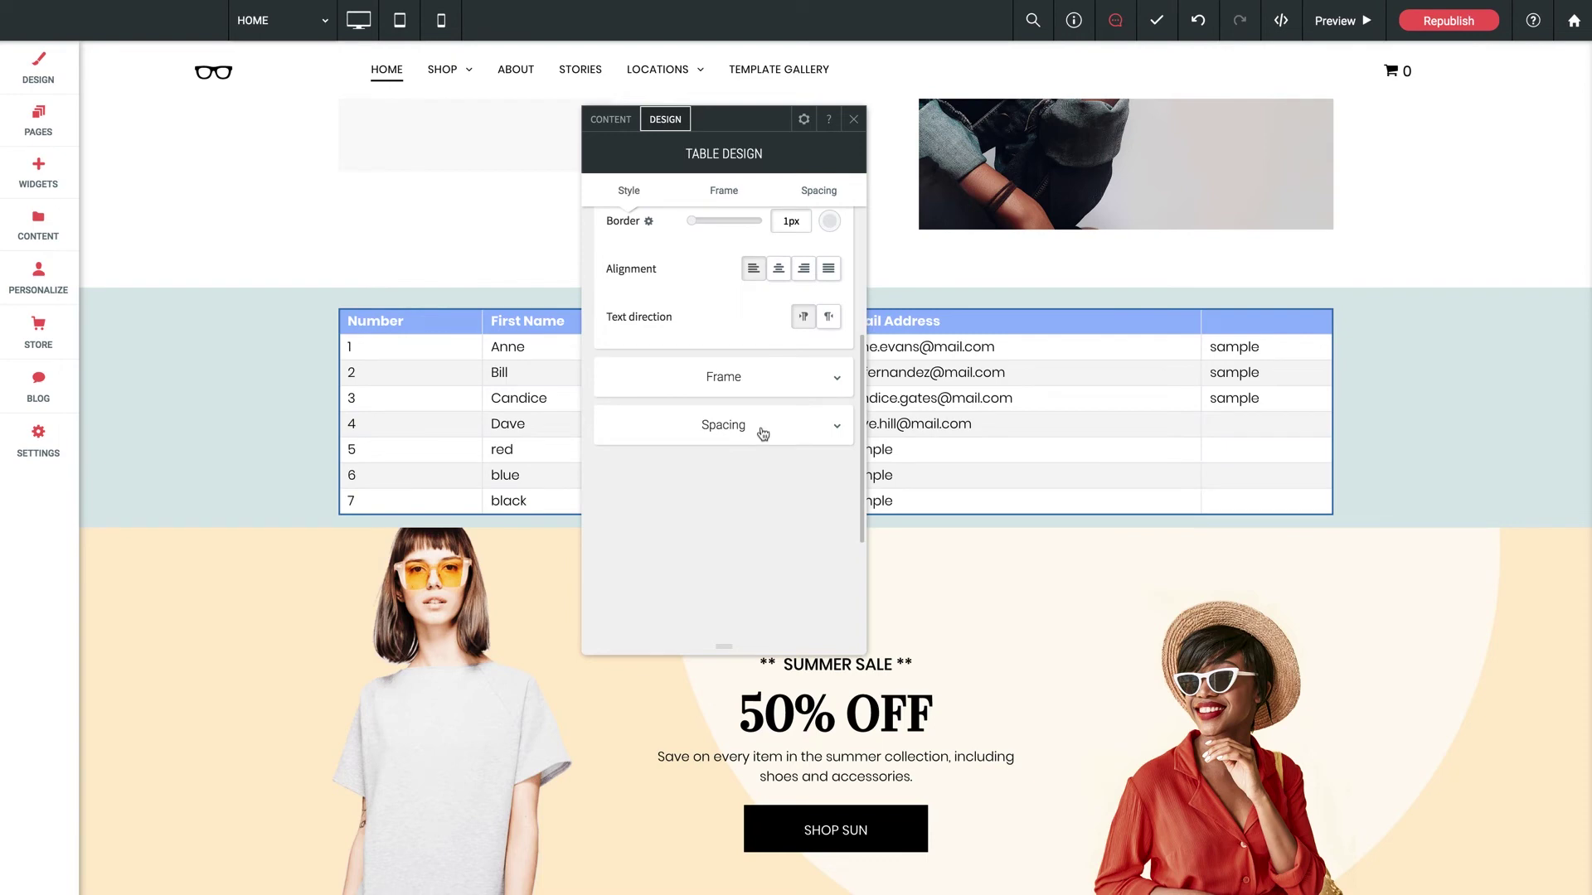
scroll(763, 434, up, 5)
click(853, 120)
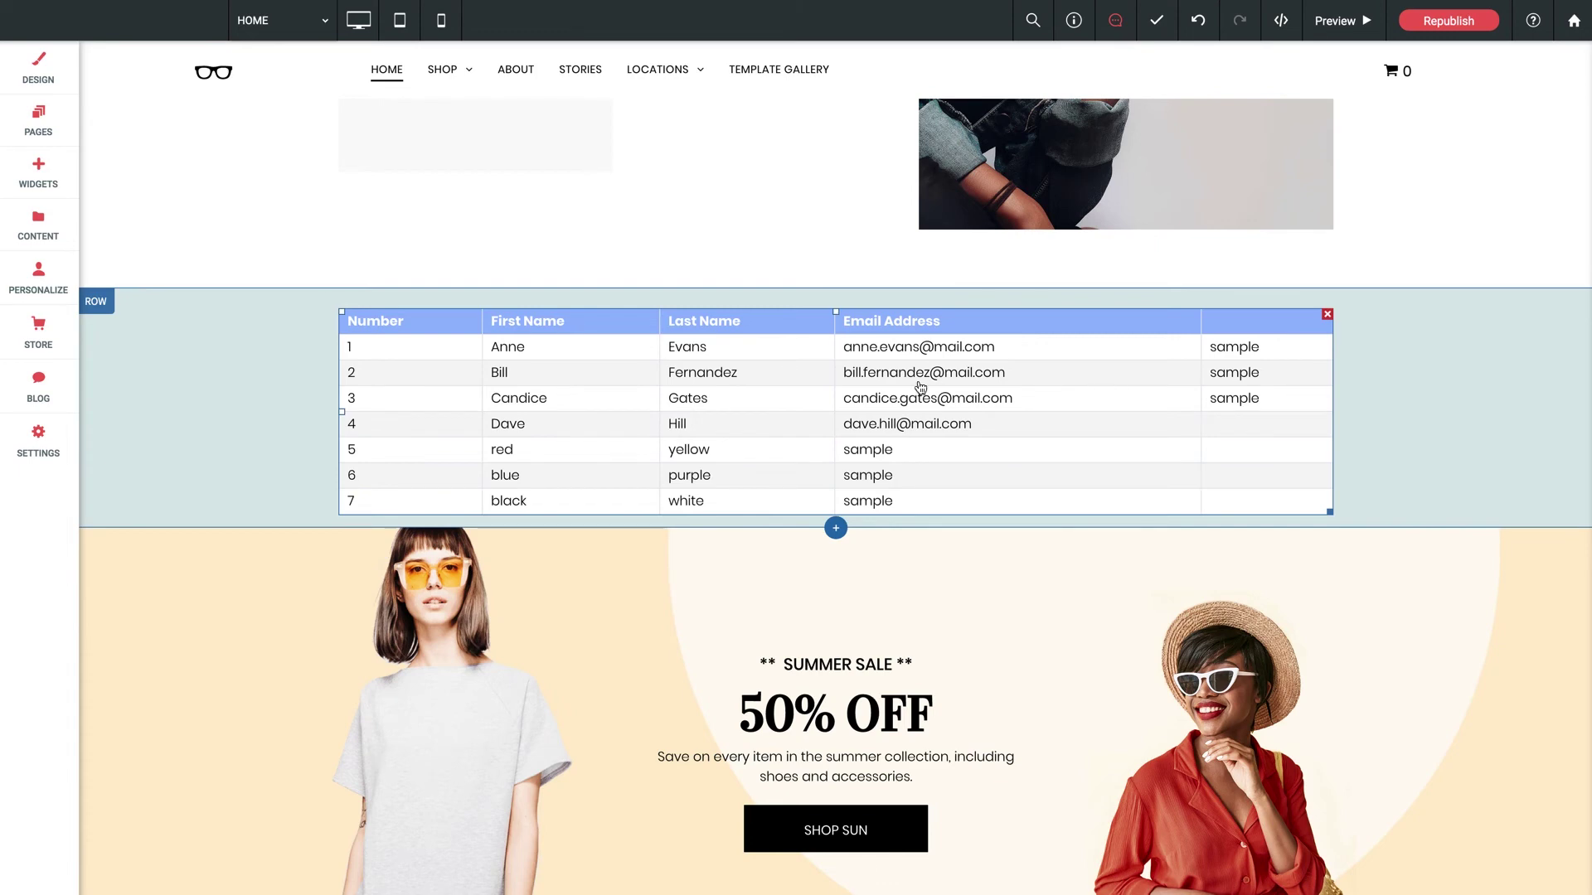
Switch the page preview to the mobile layout
click(444, 25)
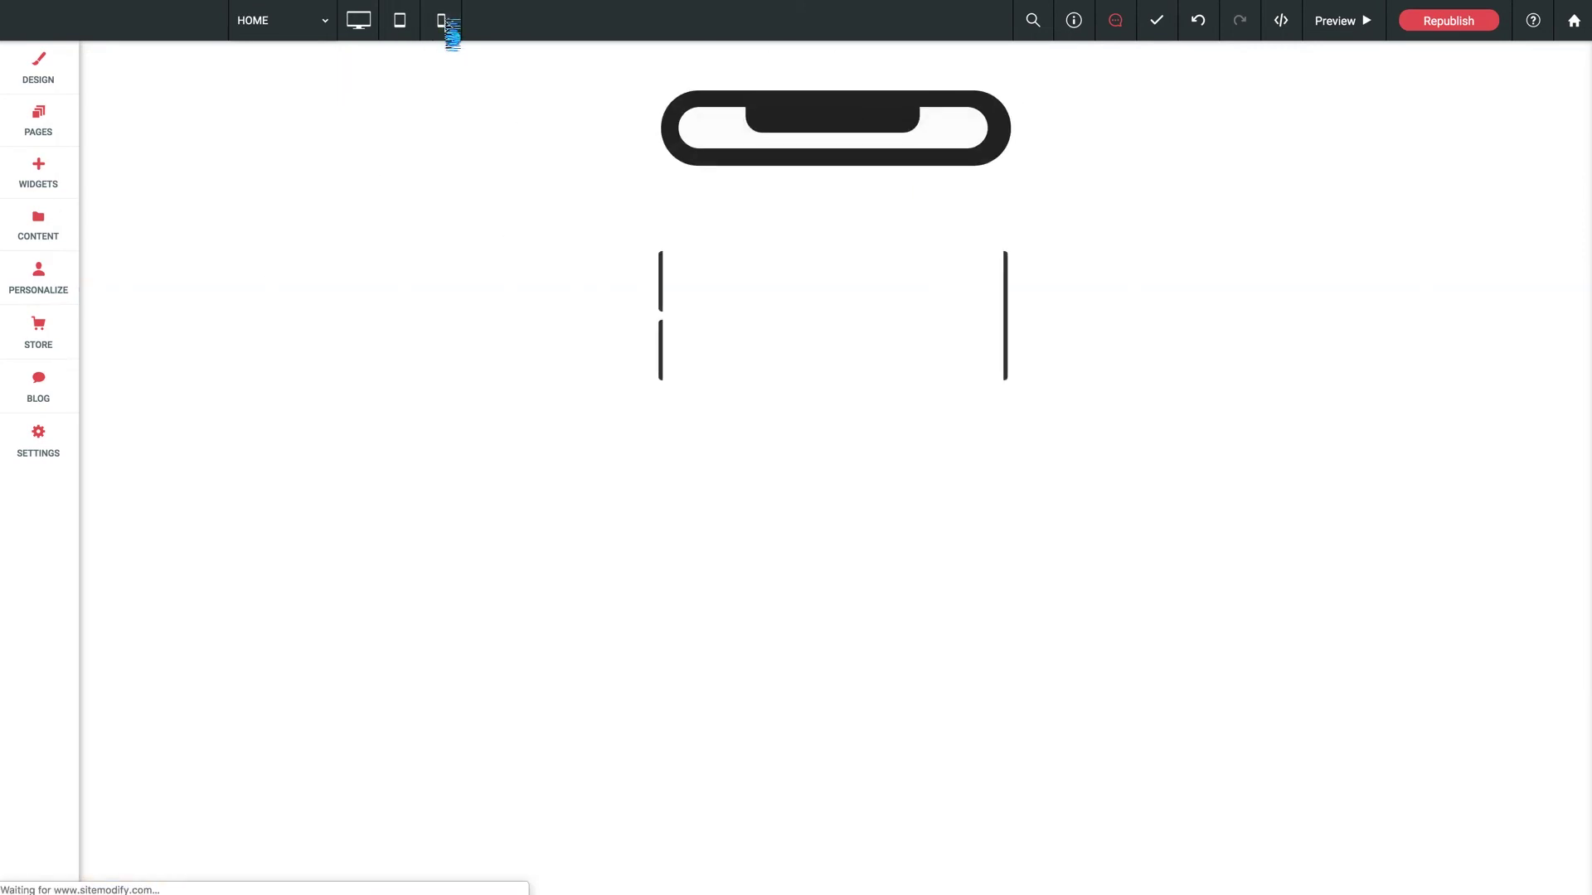
scroll(821, 486, down, 10)
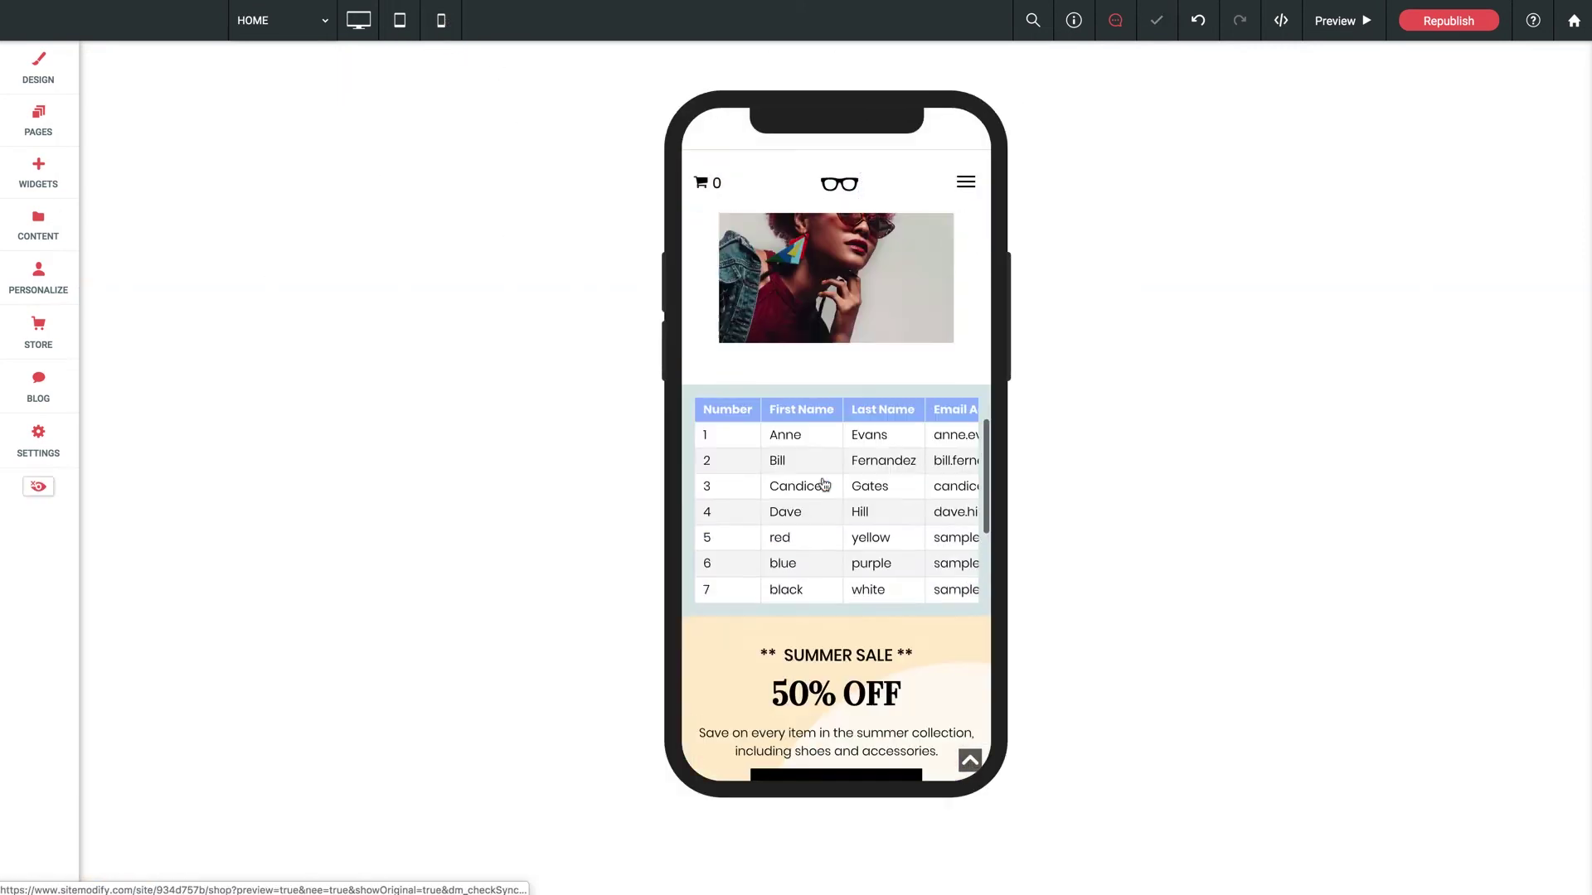
scroll(824, 485, down, 3)
scroll(824, 485, up, 2)
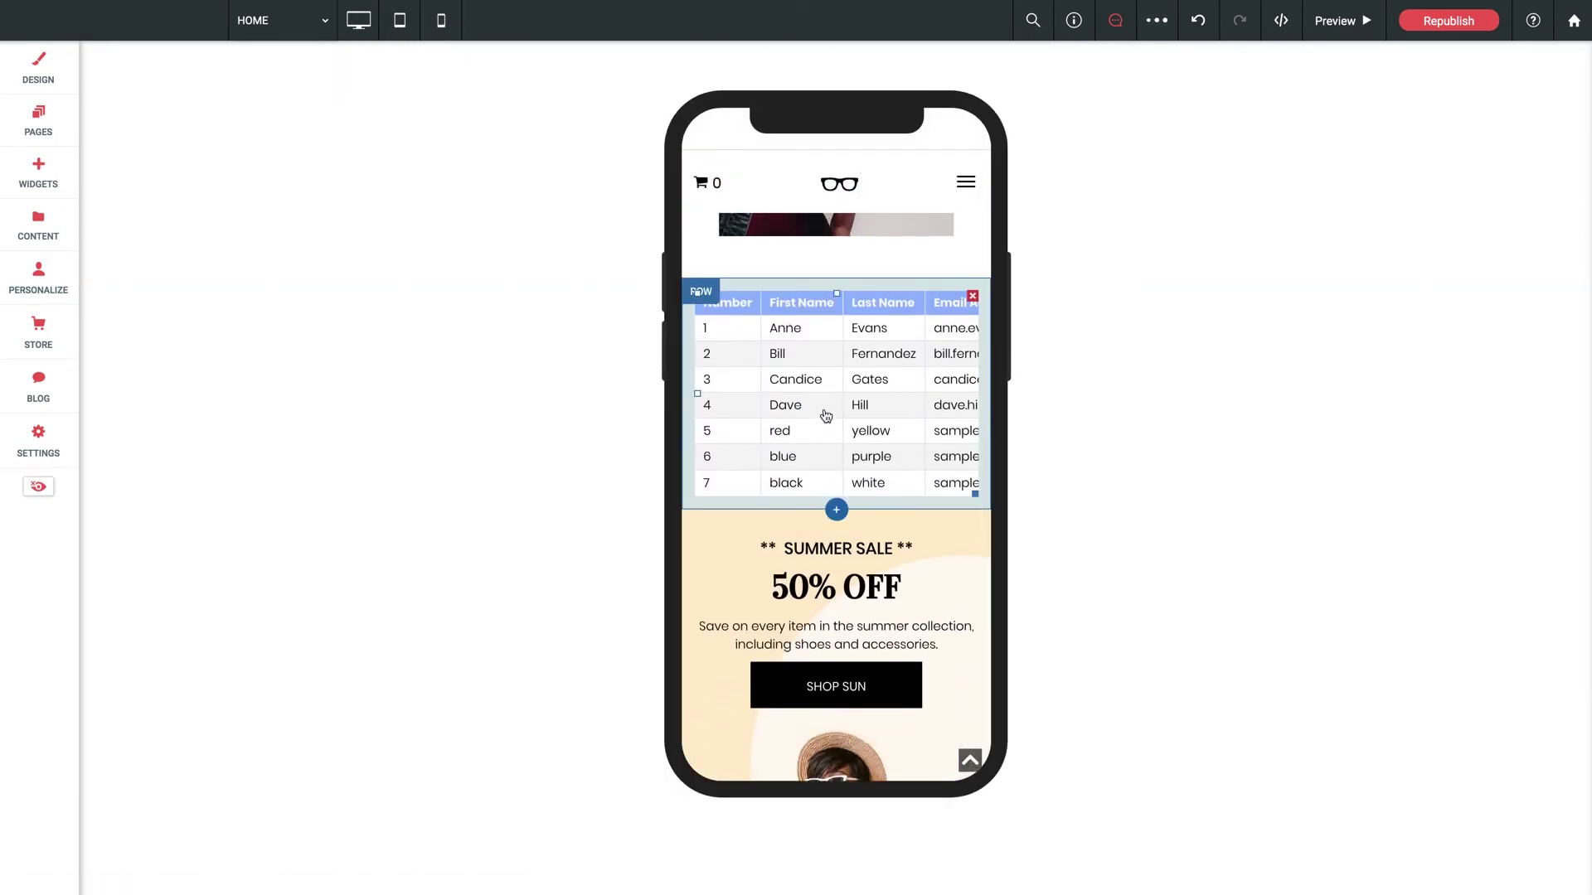
Open the table's Design settings and place the panel beside the phone preview
click(829, 379)
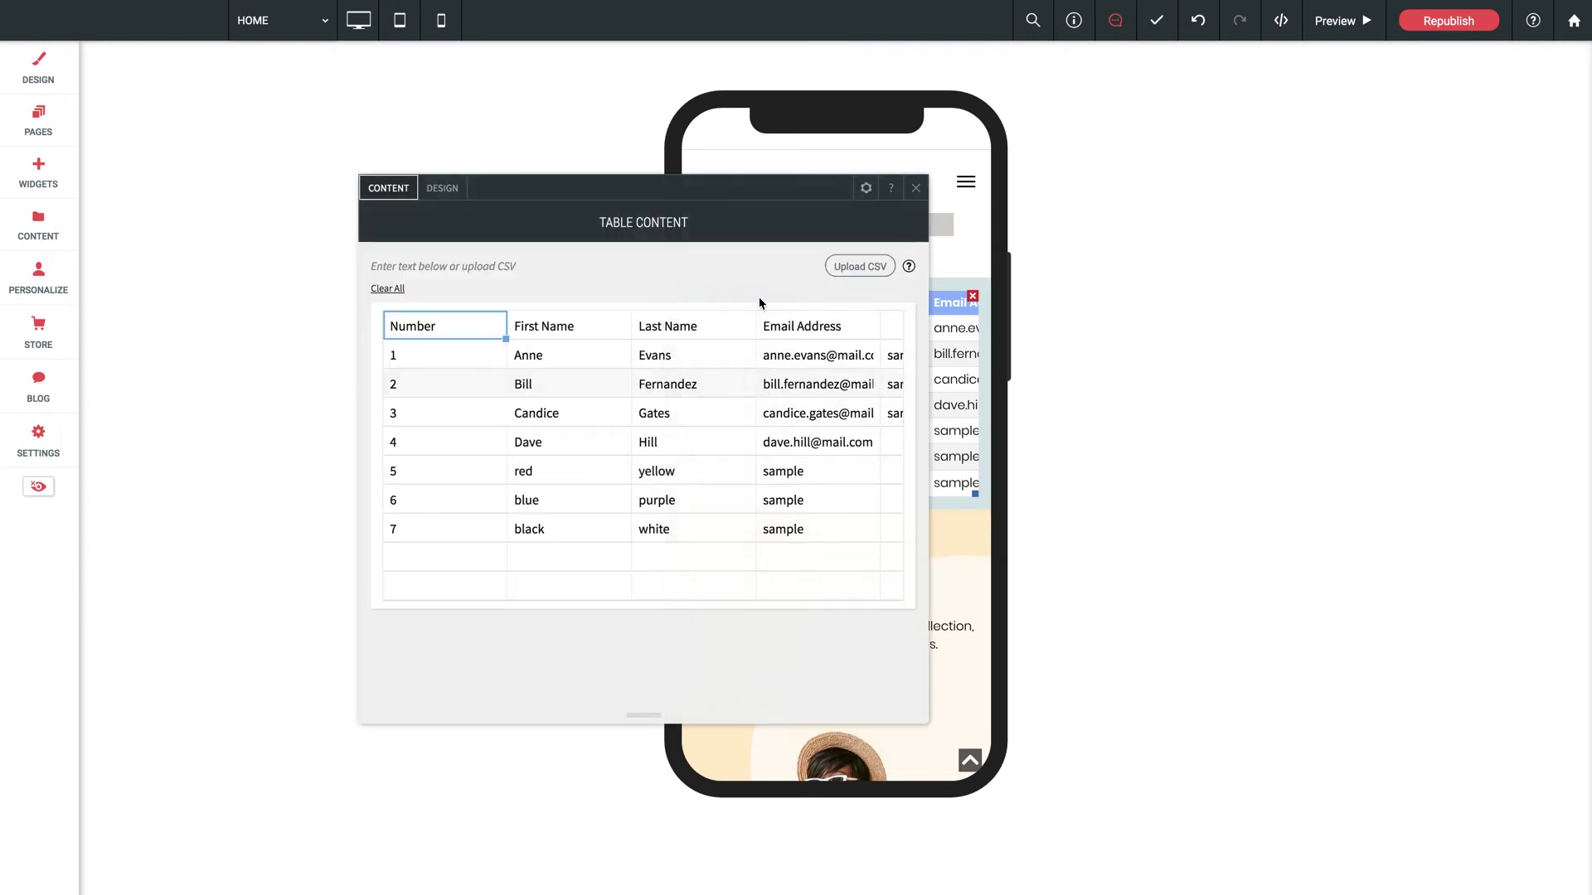
drag(721, 185, 519, 188)
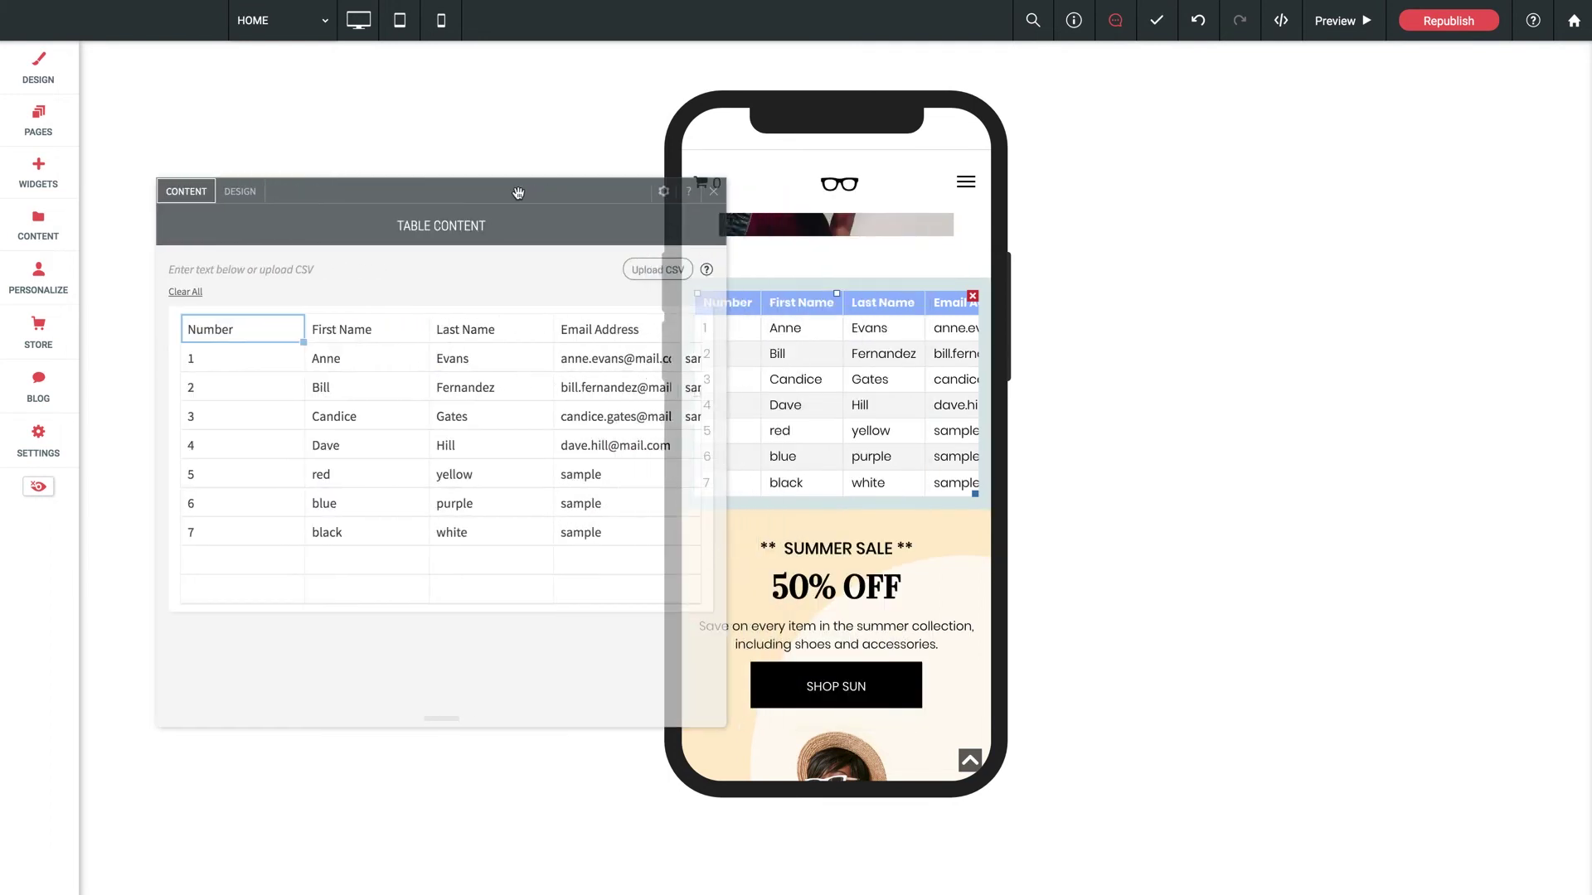
click(239, 192)
drag(322, 191, 481, 167)
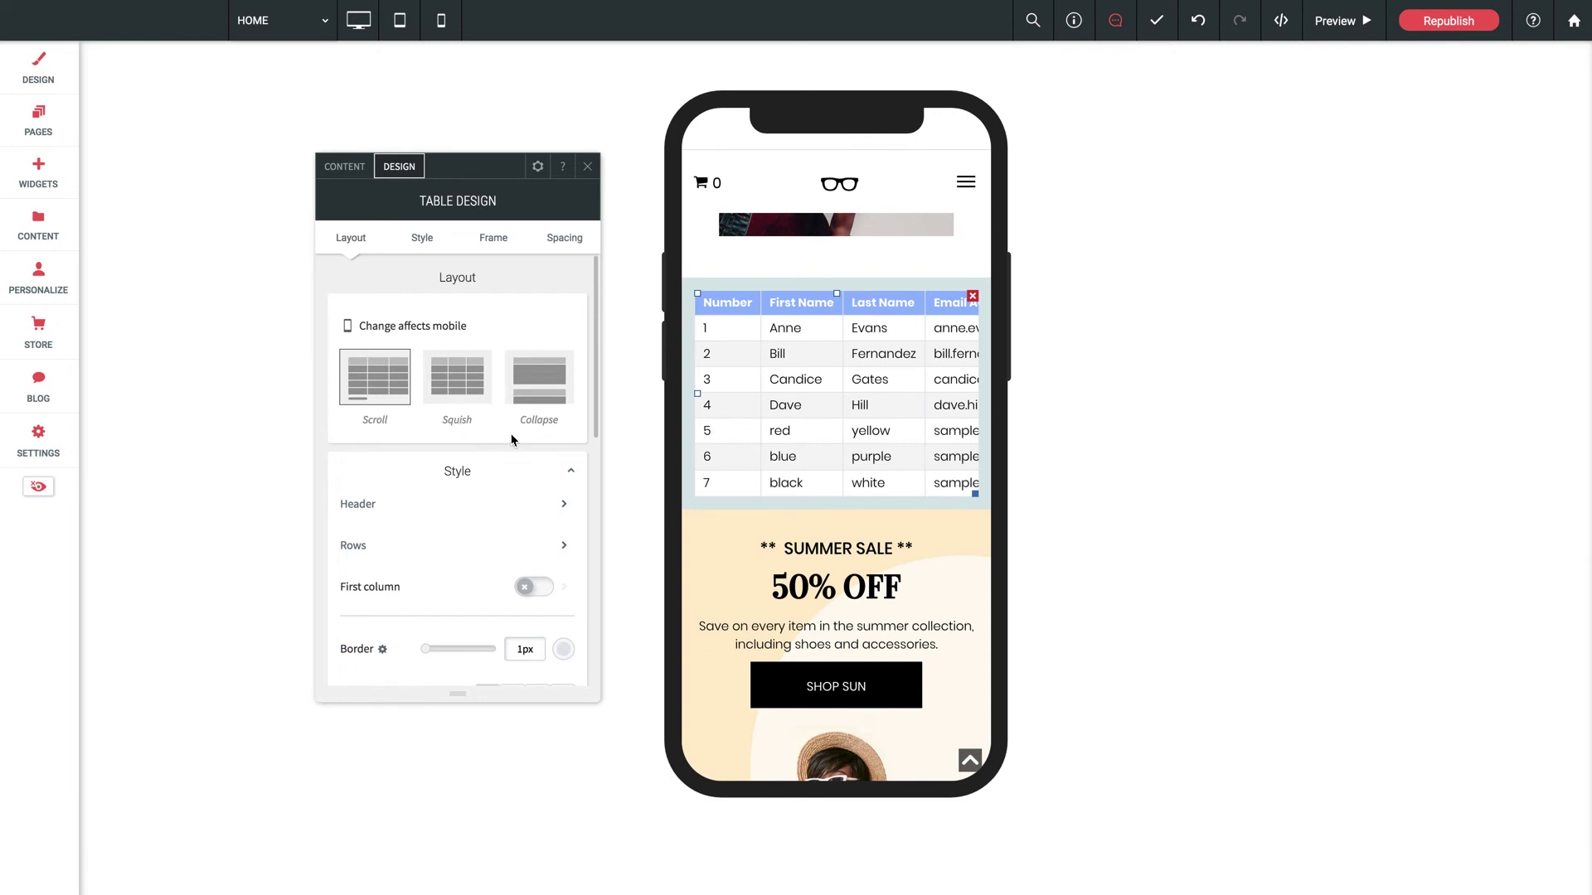
Try the Squish mobile layout for the table, then settle on Collapse
scroll(877, 391, right, 2)
scroll(877, 390, right, 3)
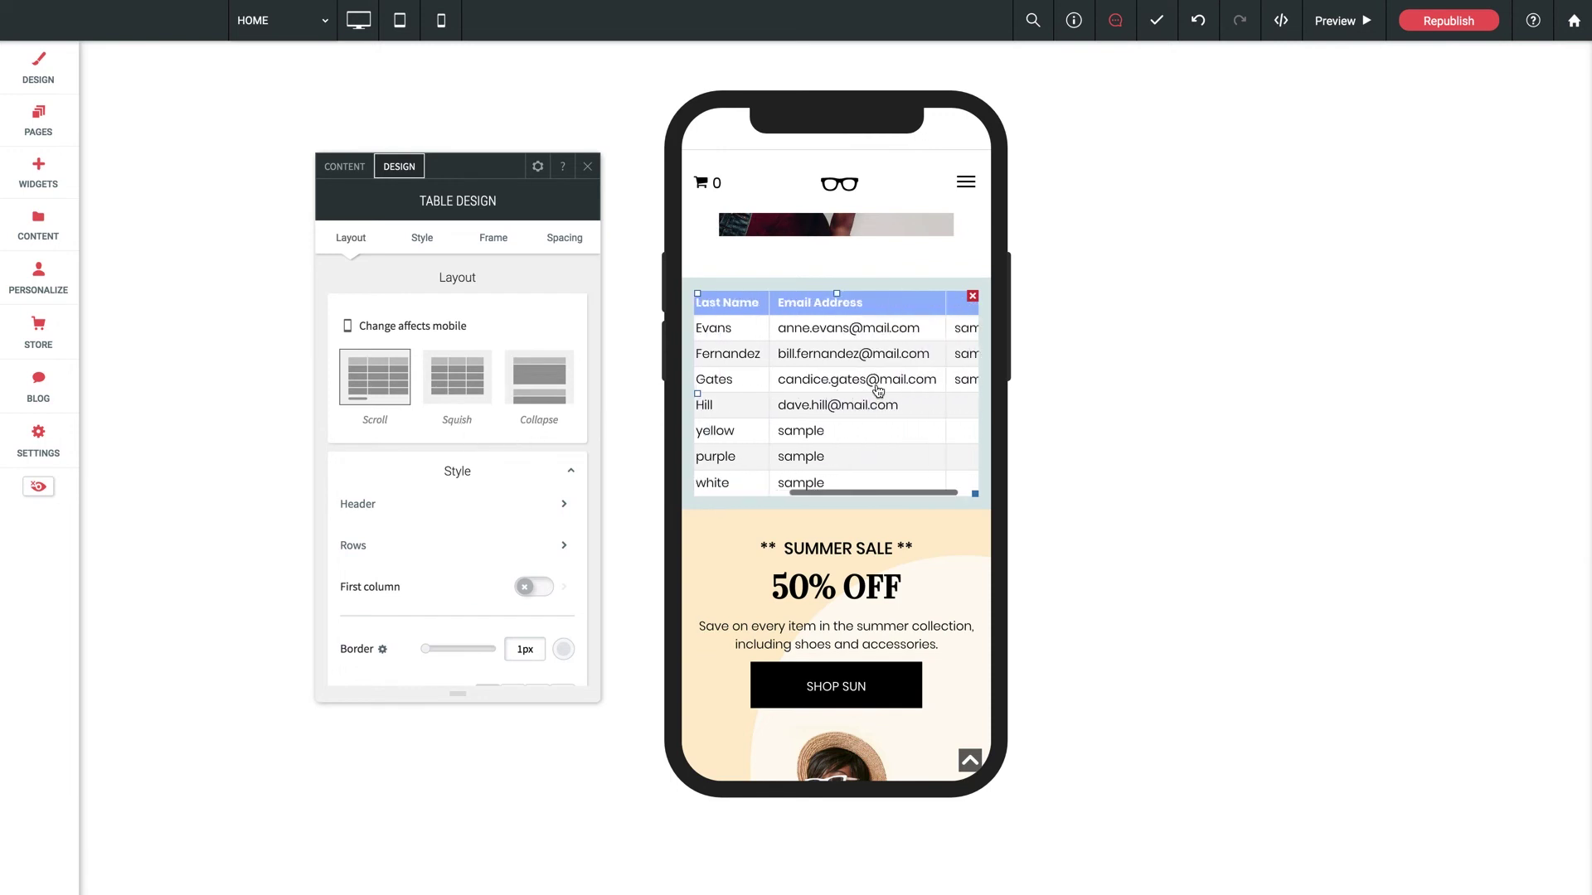
scroll(877, 391, left, 5)
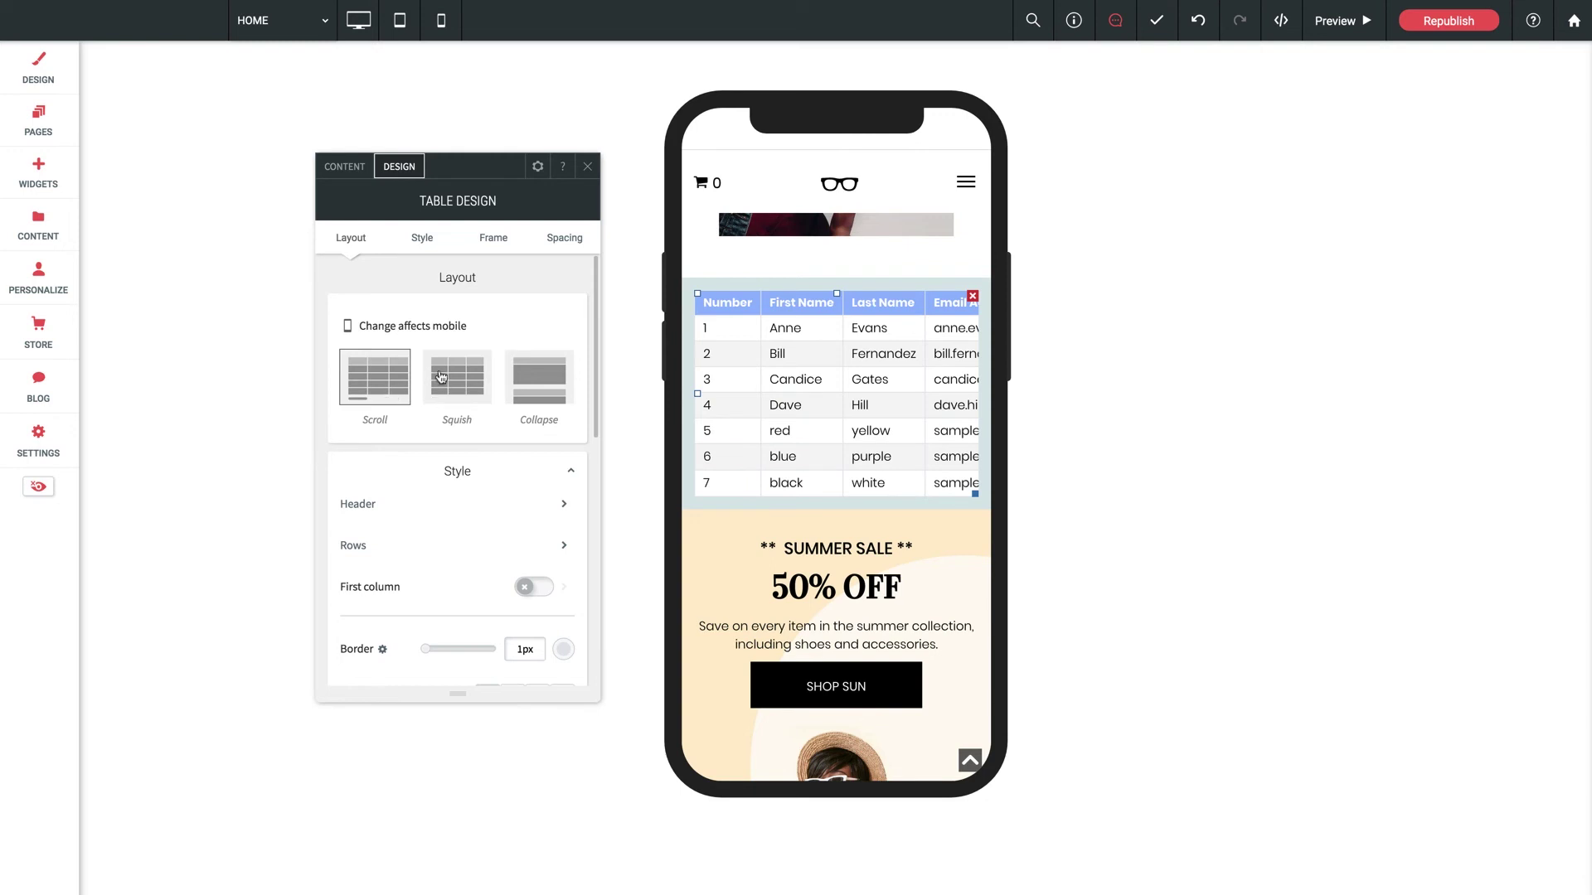
click(440, 377)
scroll(842, 398, down, 3)
scroll(843, 402, up, 3)
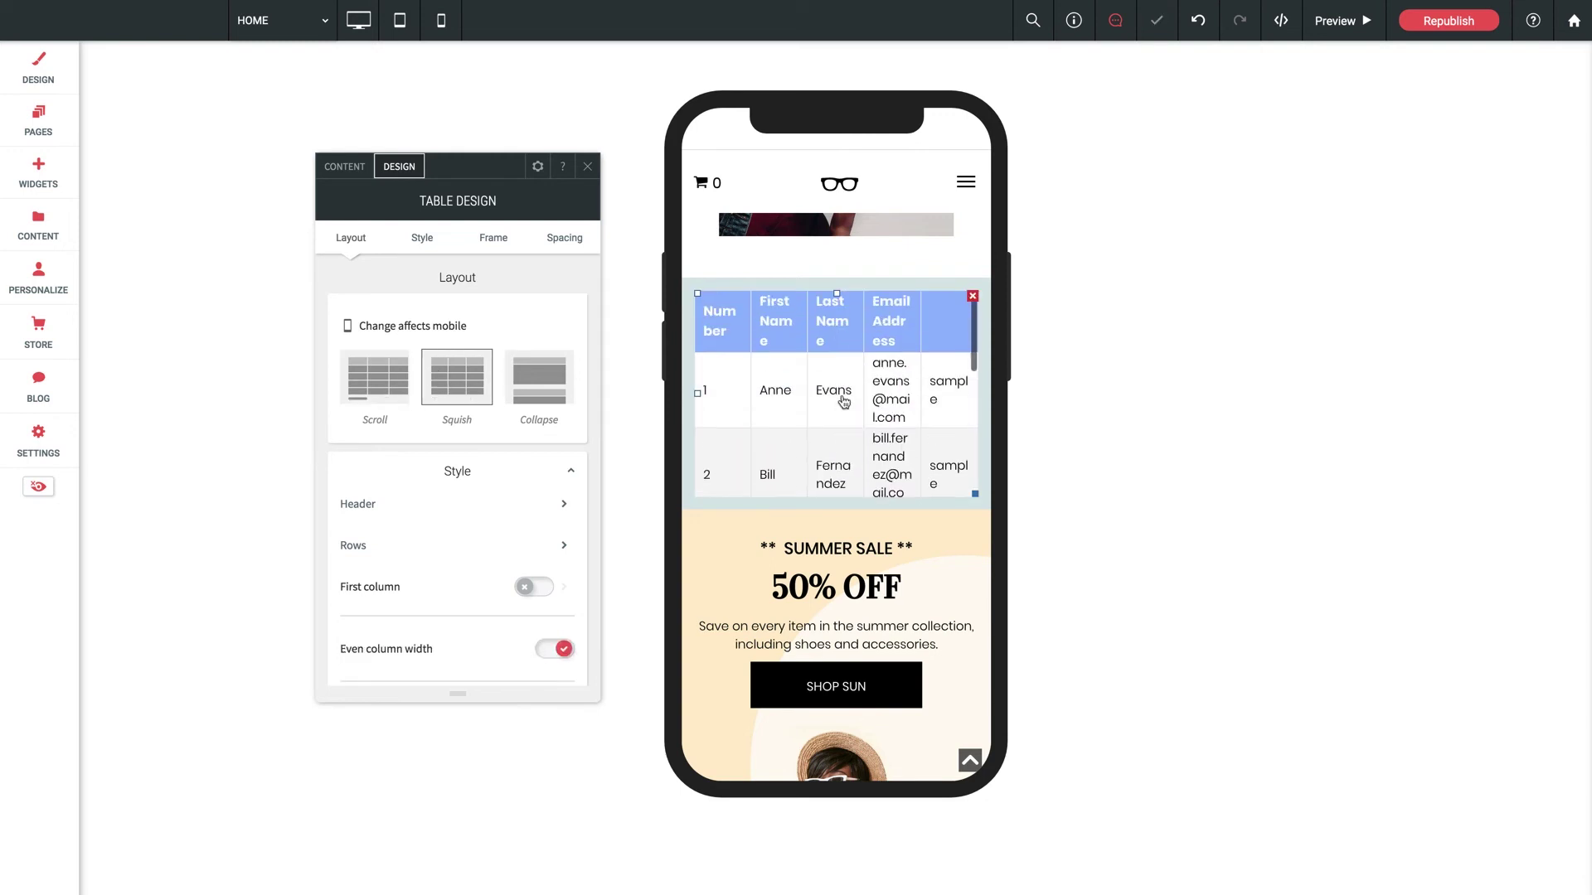
click(540, 380)
scroll(817, 404, down, 3)
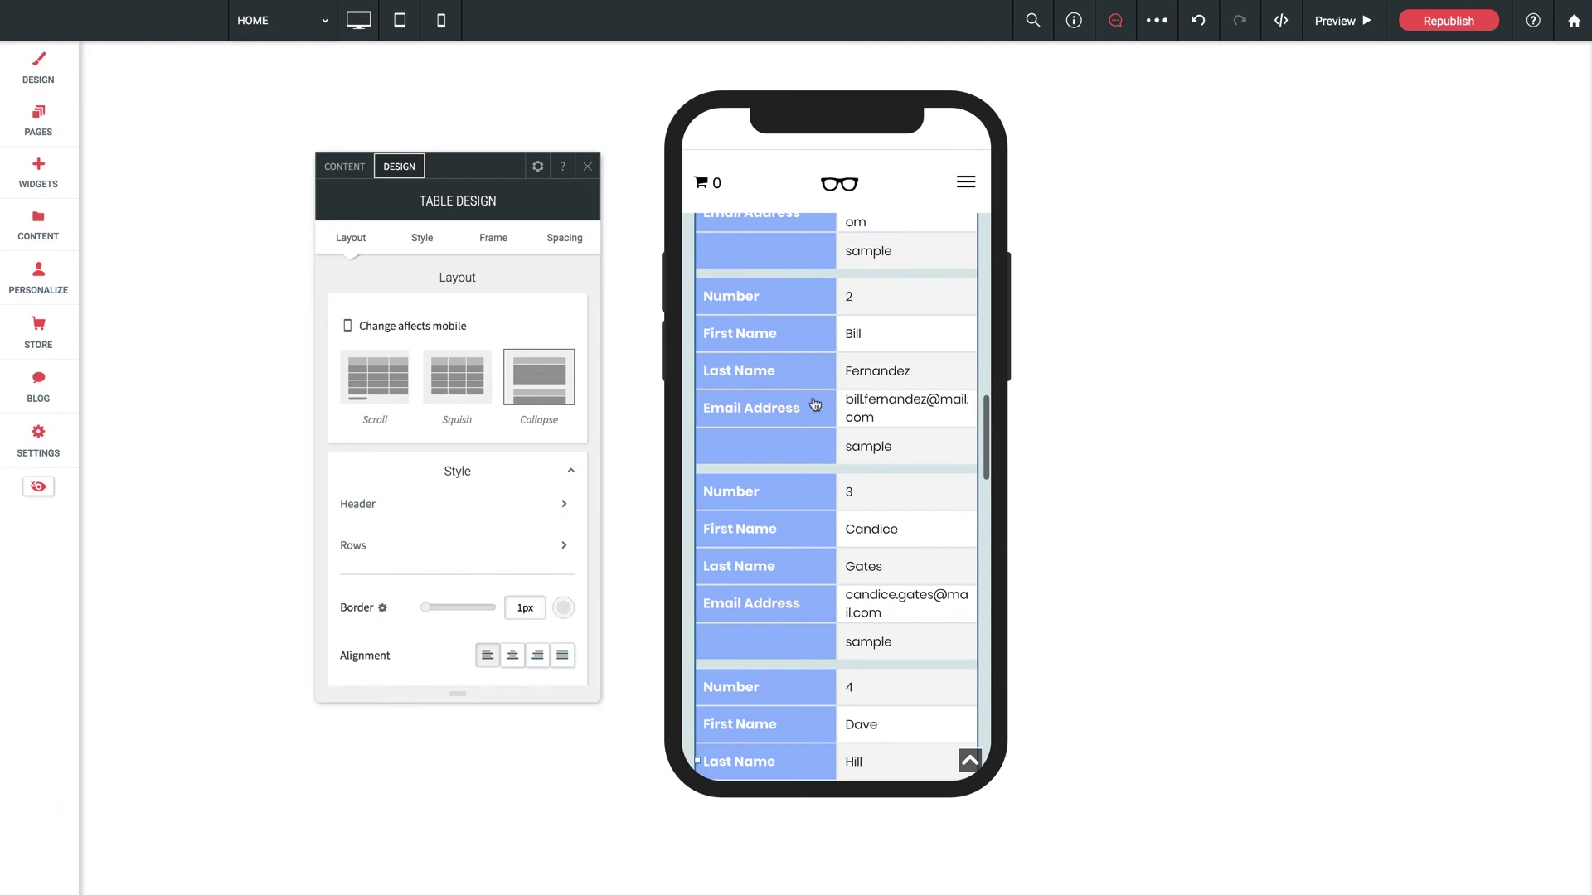
scroll(815, 404, up, 5)
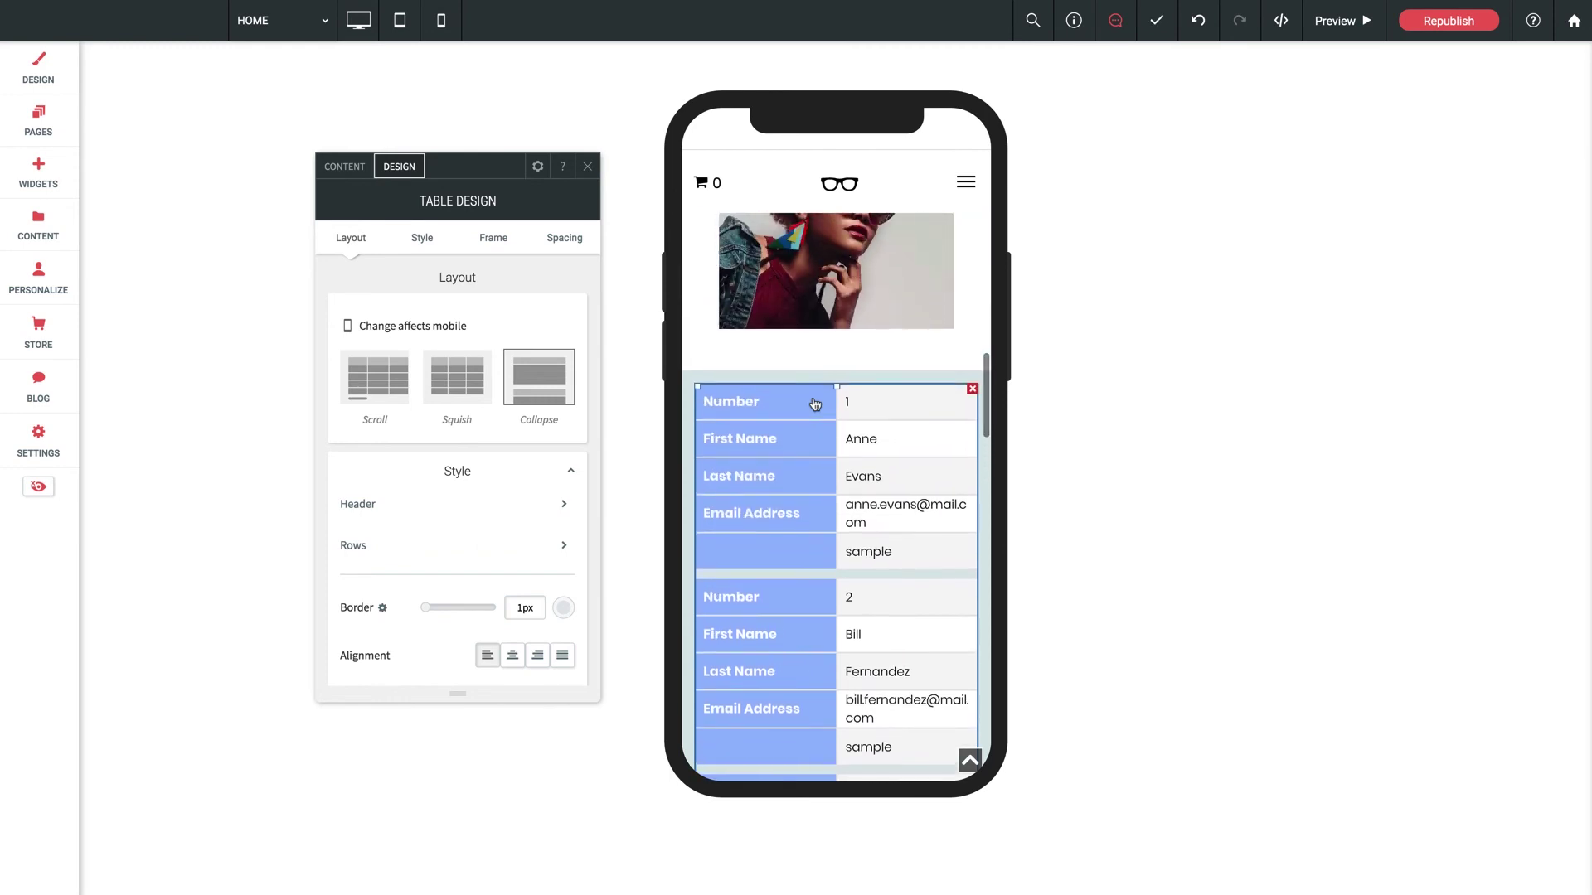
Deselect the table, switch back to Desktop view and scroll down to the seven-row table
click(587, 165)
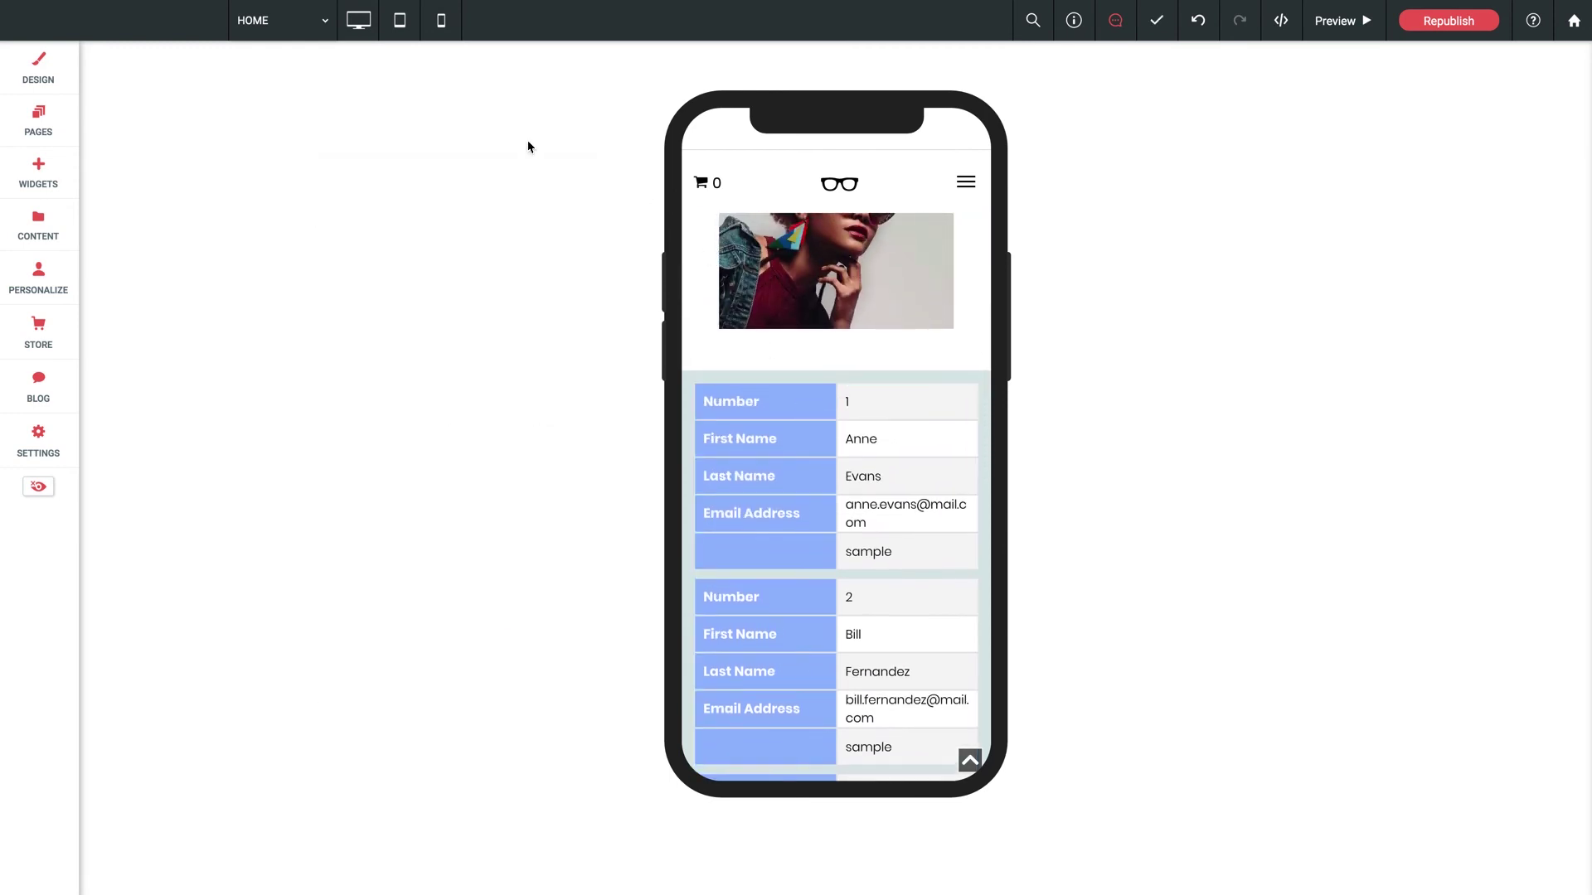
click(359, 22)
scroll(829, 423, down, 3)
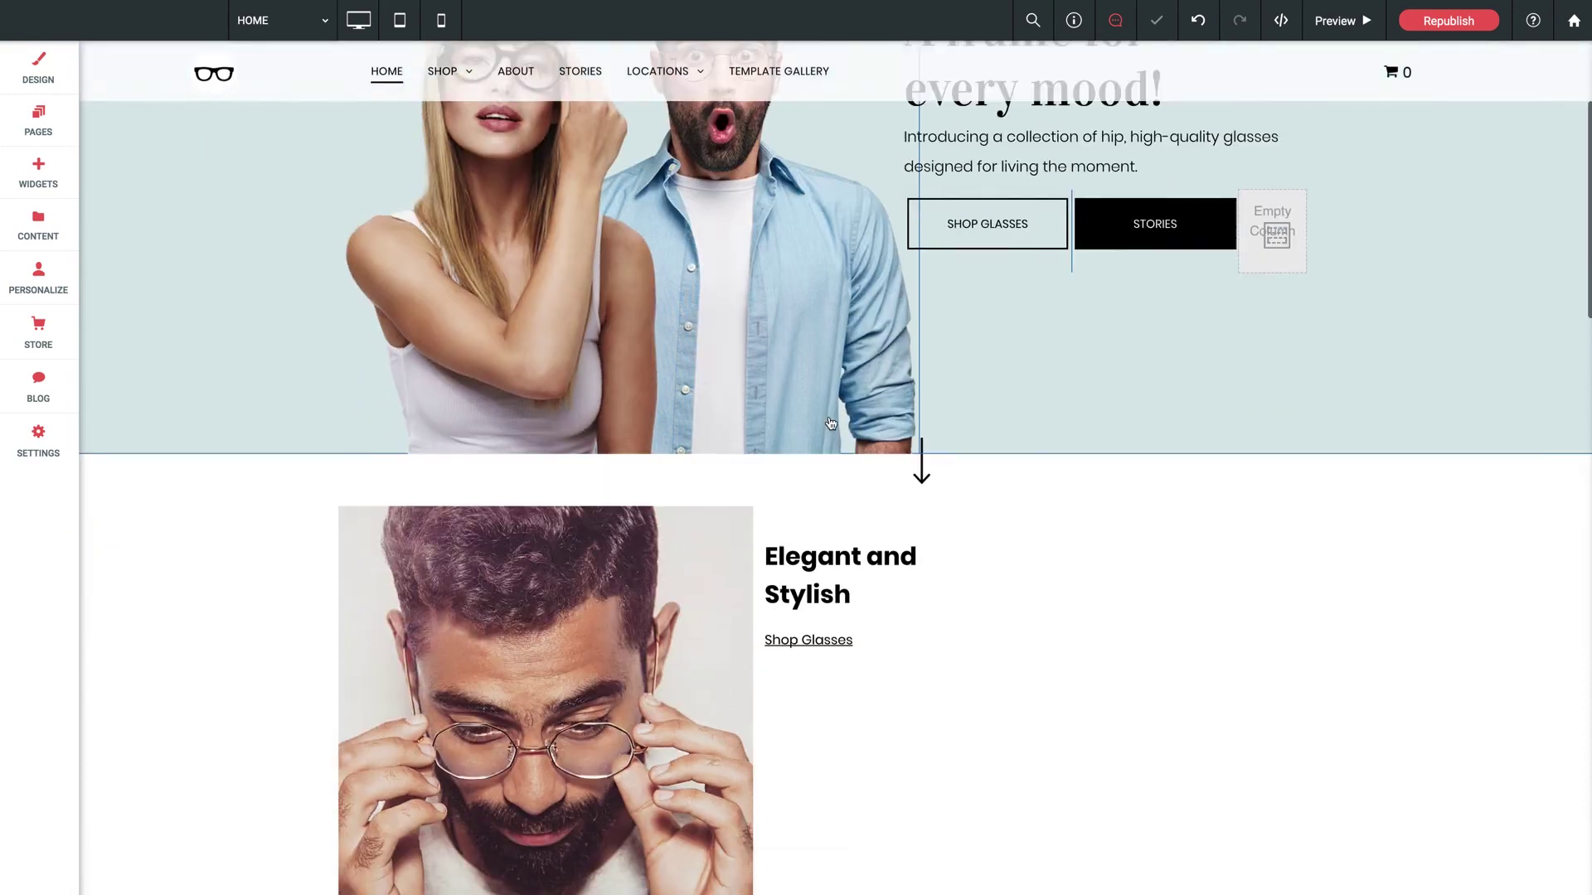
scroll(830, 424, down, 15)
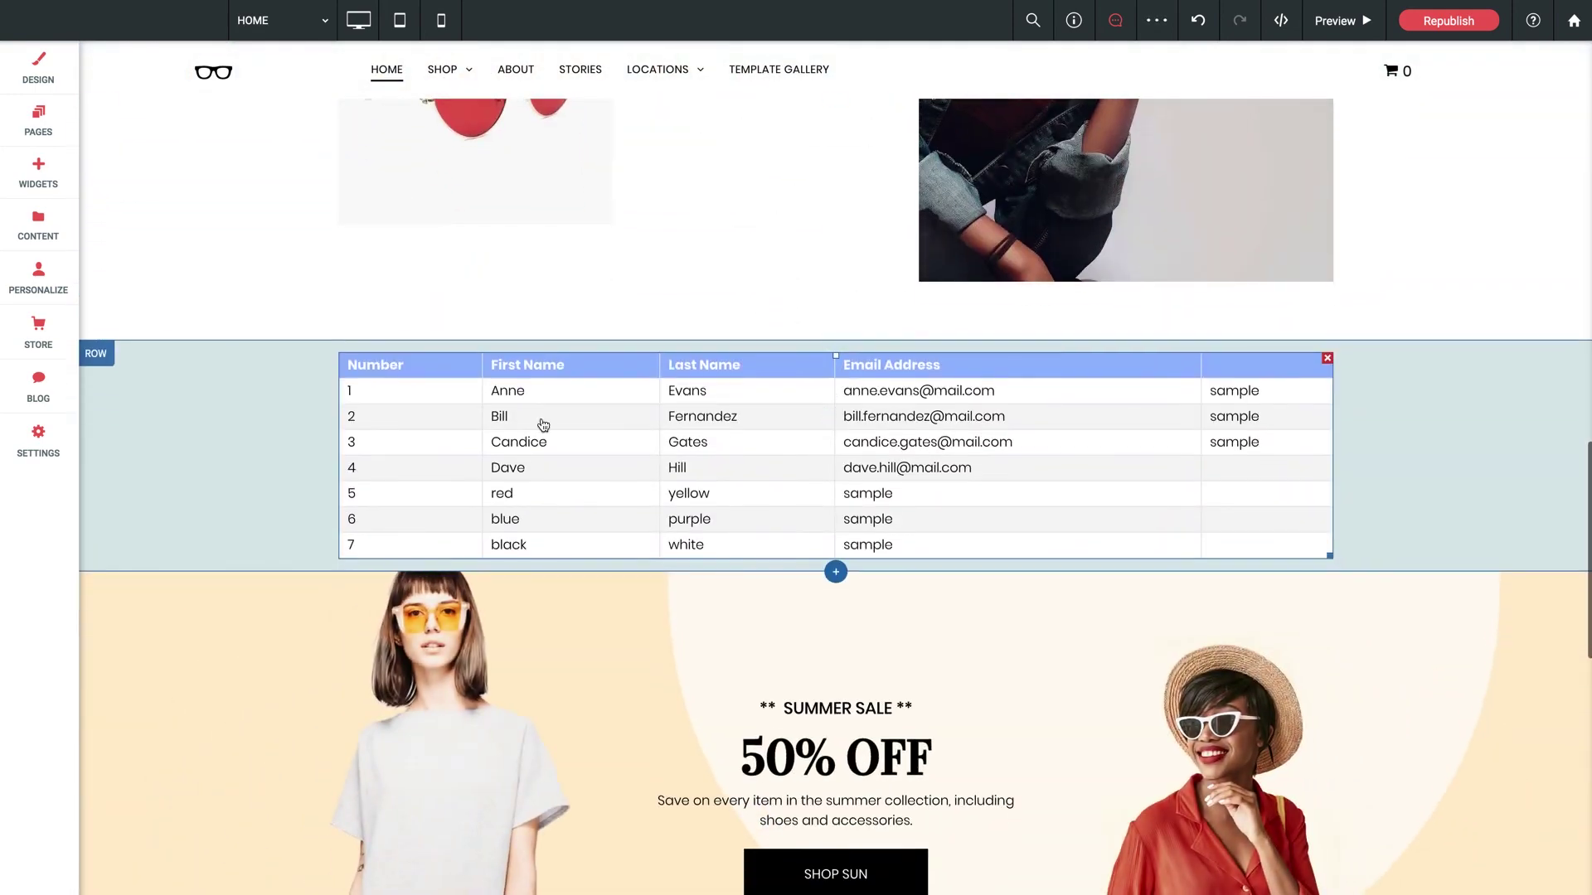